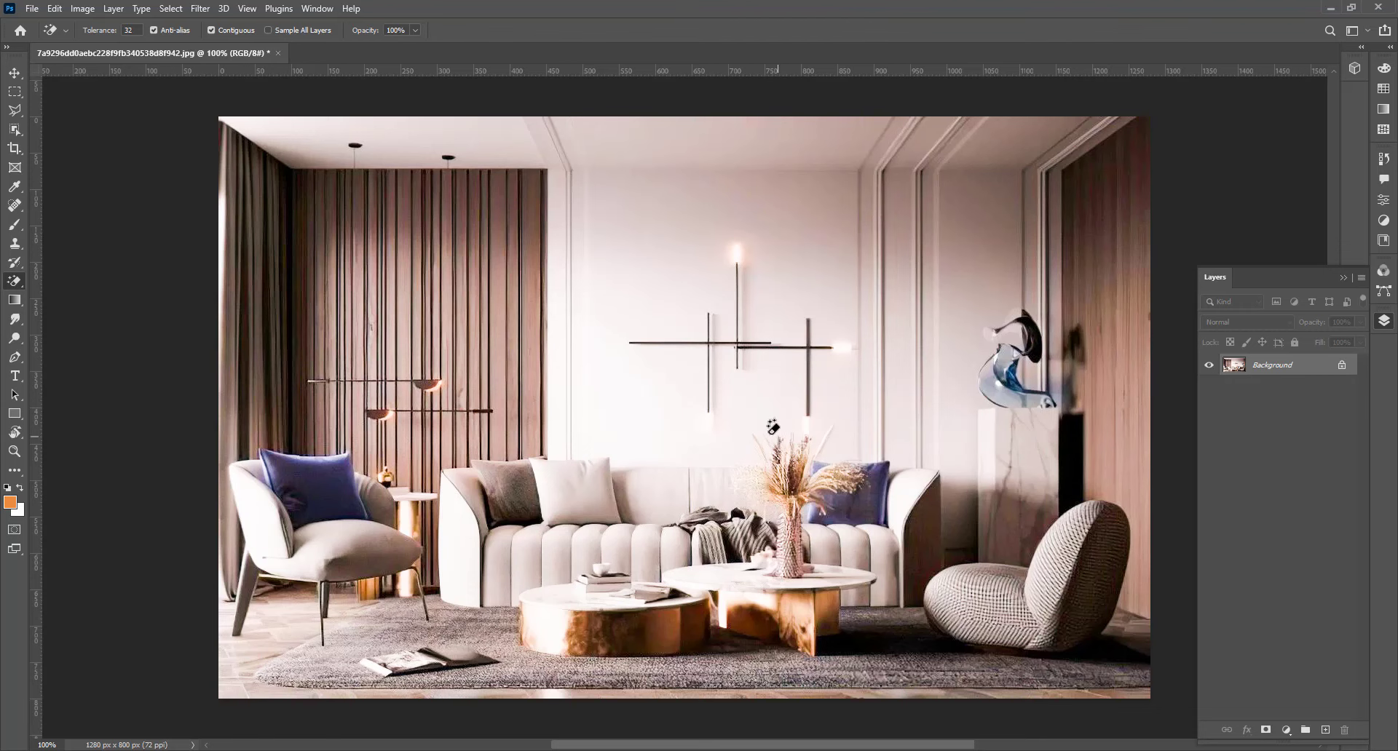
- View the living-room photo at 100%, unlock the Background into Layer 0 and make it a smart object
scroll(664, 426, up, 3)
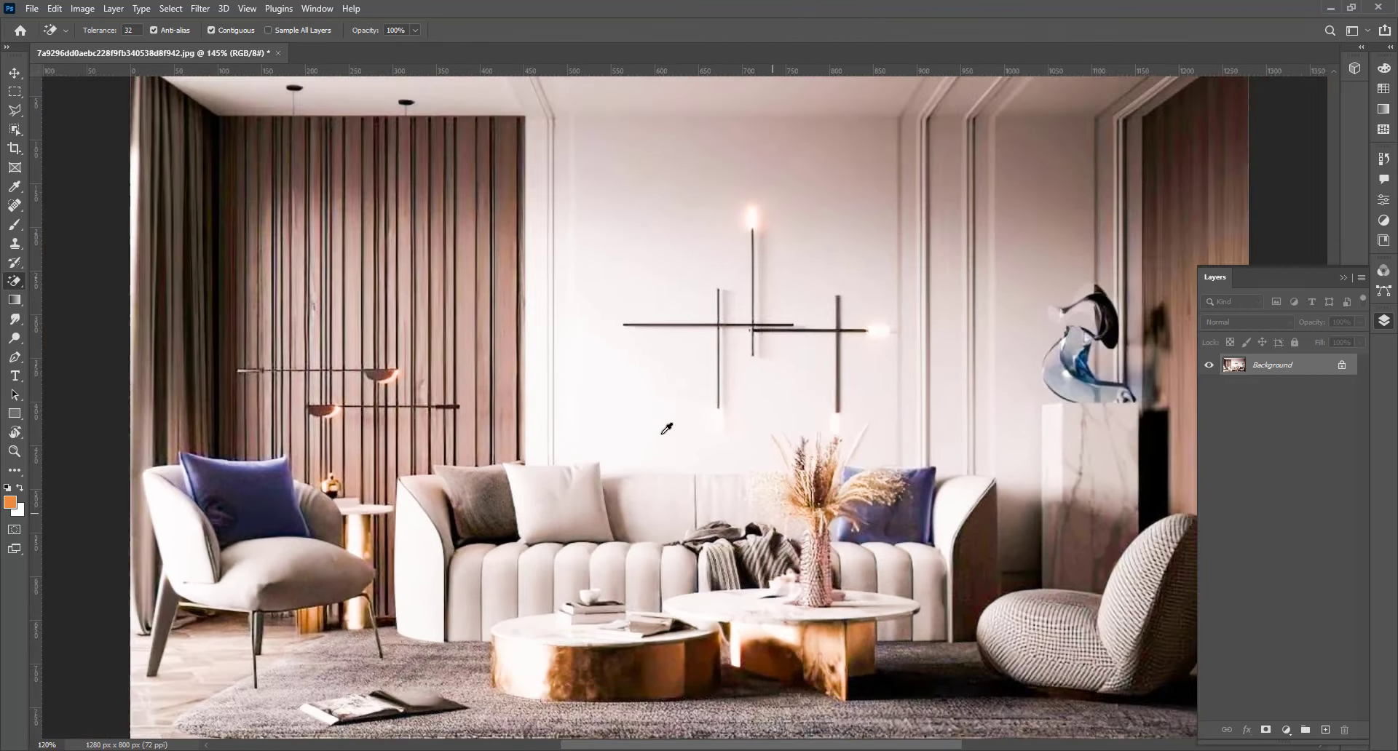
scroll(666, 429, down, 3)
key(ctrl+1)
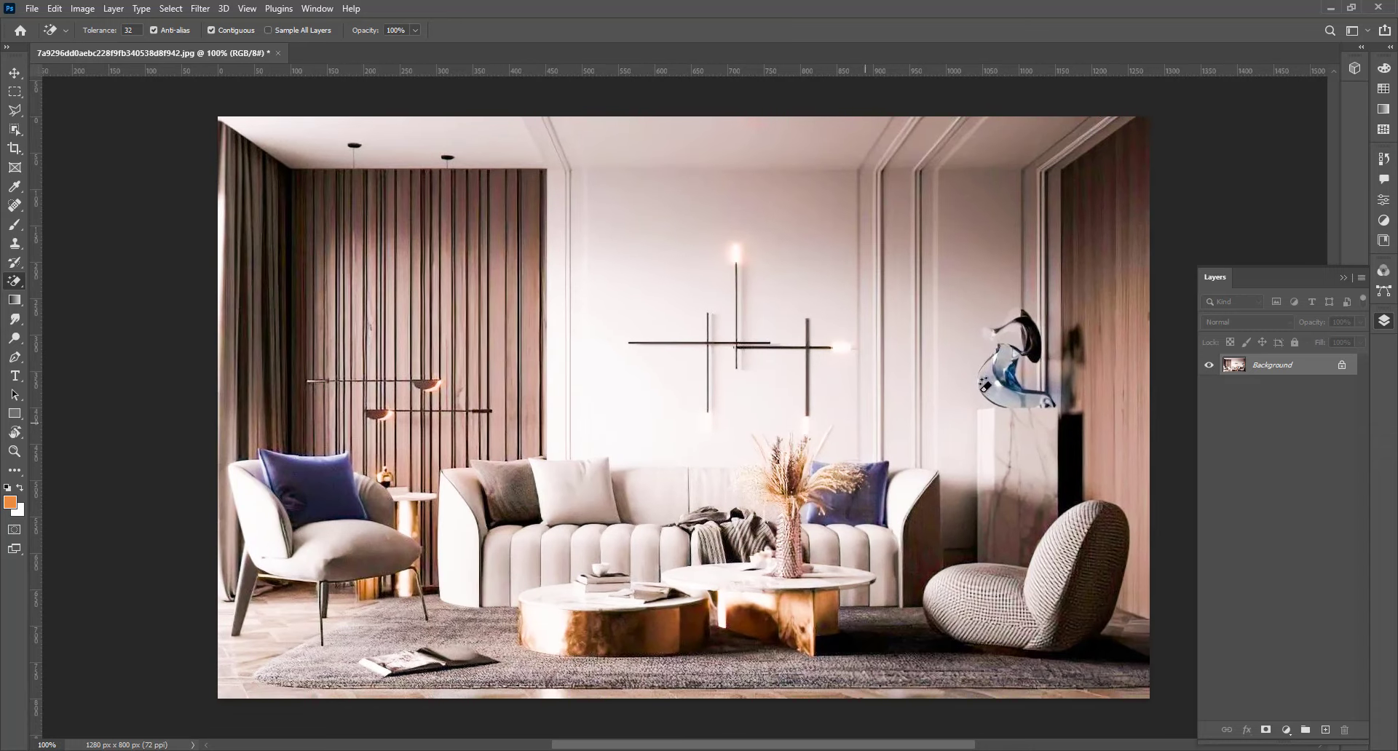
click(1340, 369)
right_click(1336, 370)
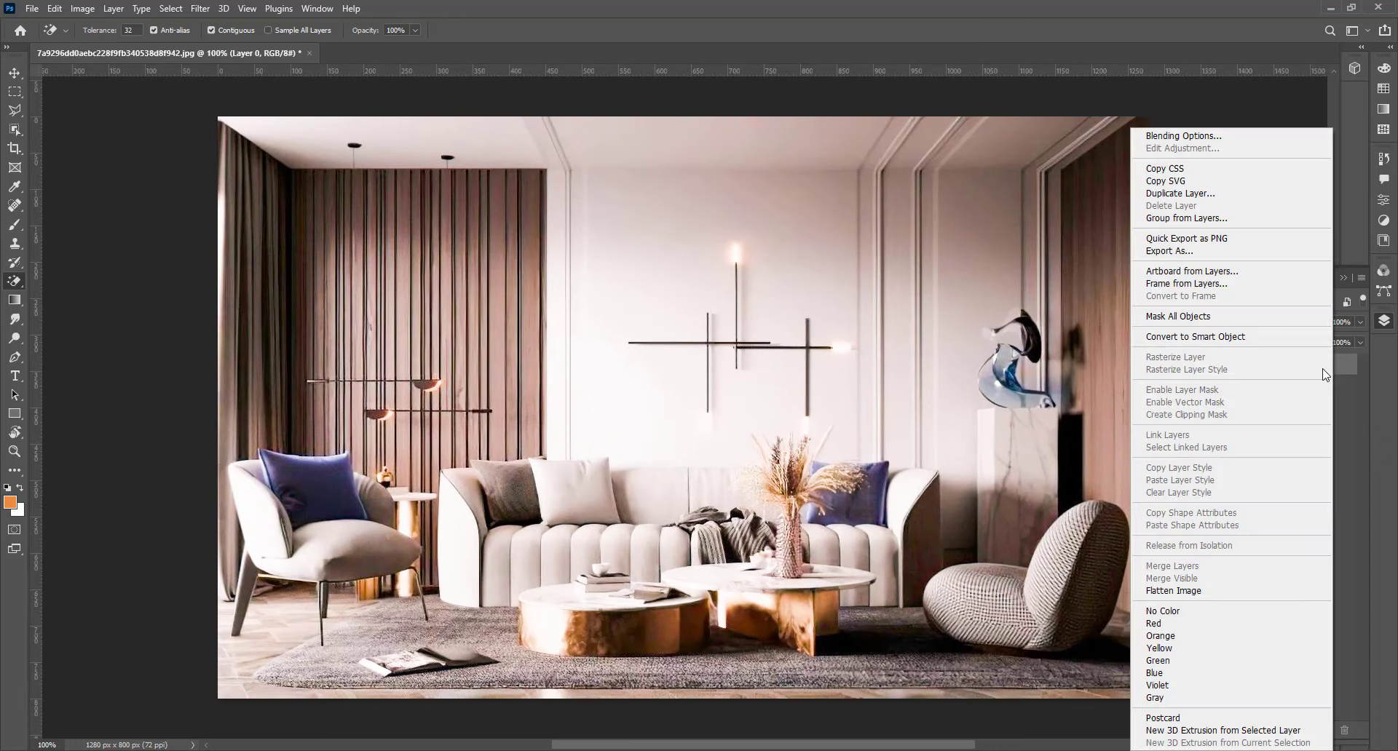
click(1283, 337)
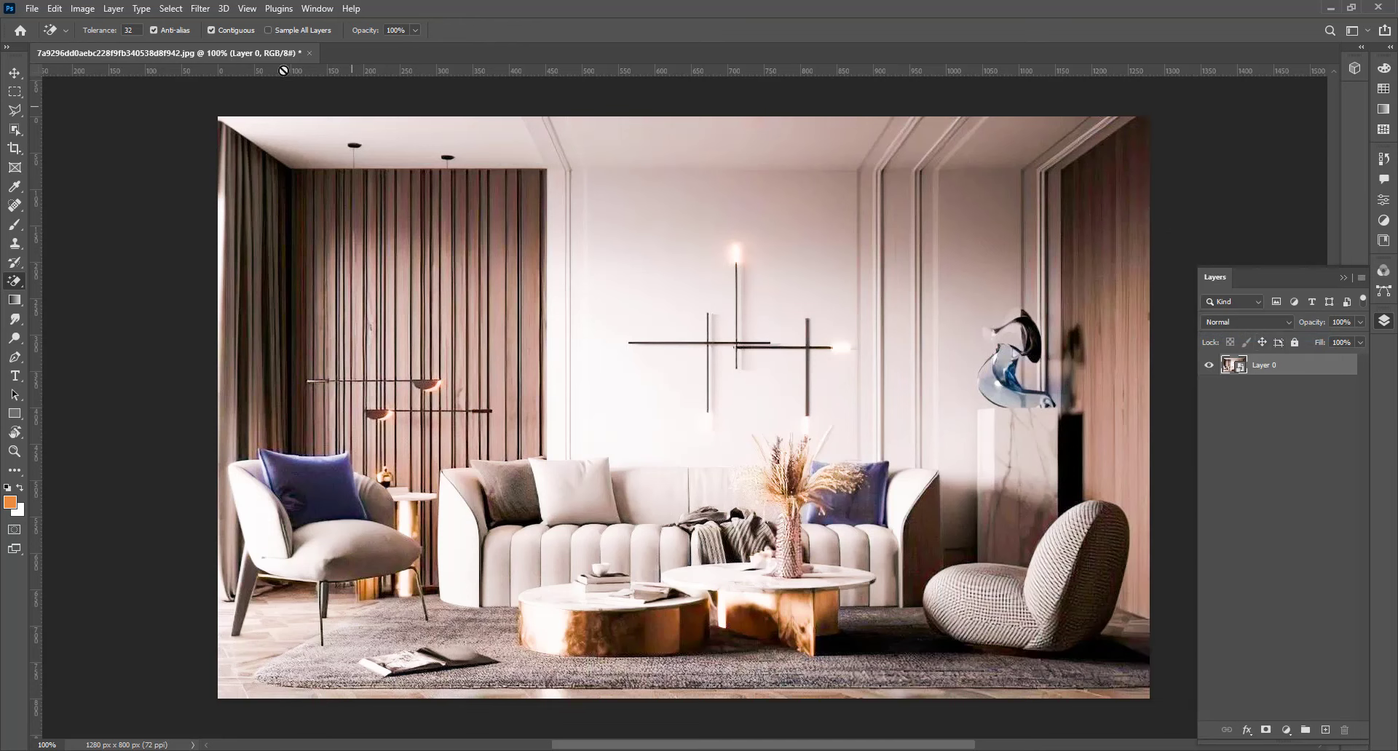
click(200, 8)
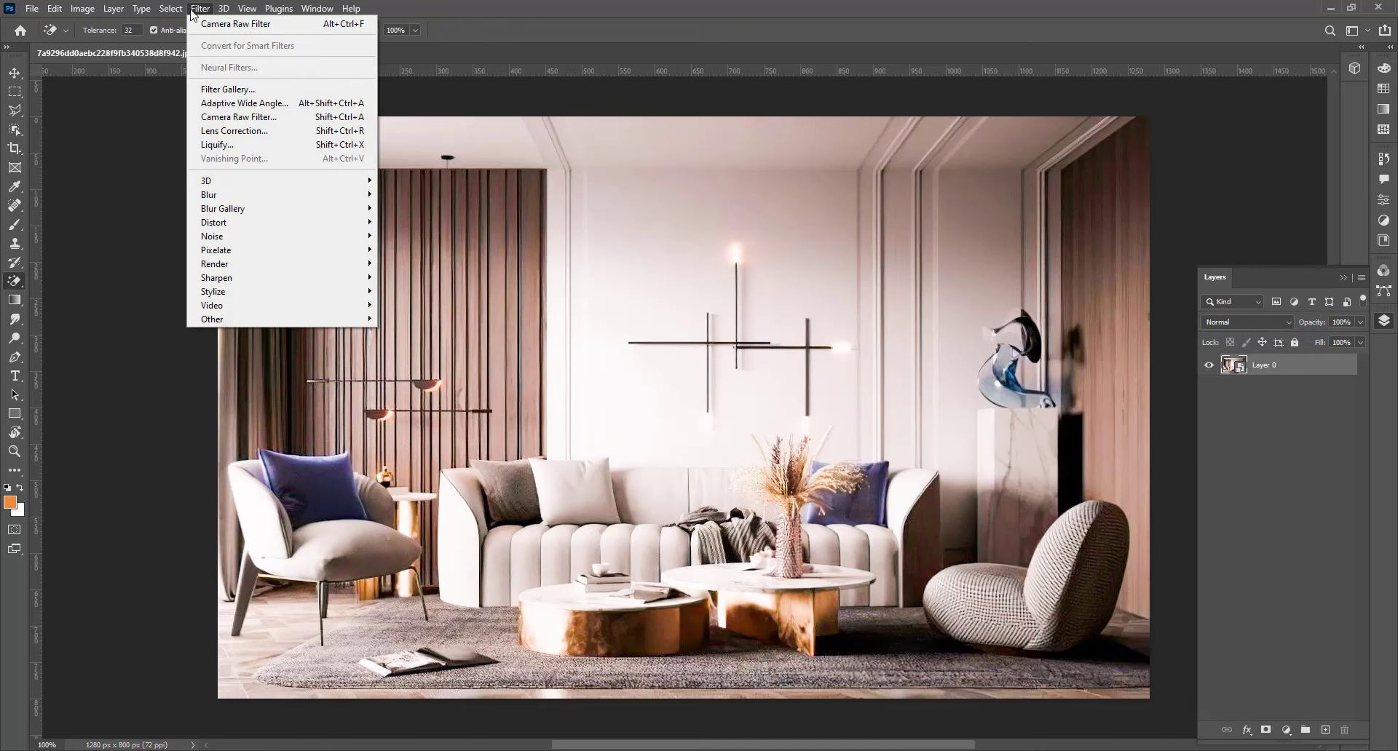
- Apply the Camera Raw Filter and set Temperature -8, Tint -20 and Exposure -0.50
click(218, 117)
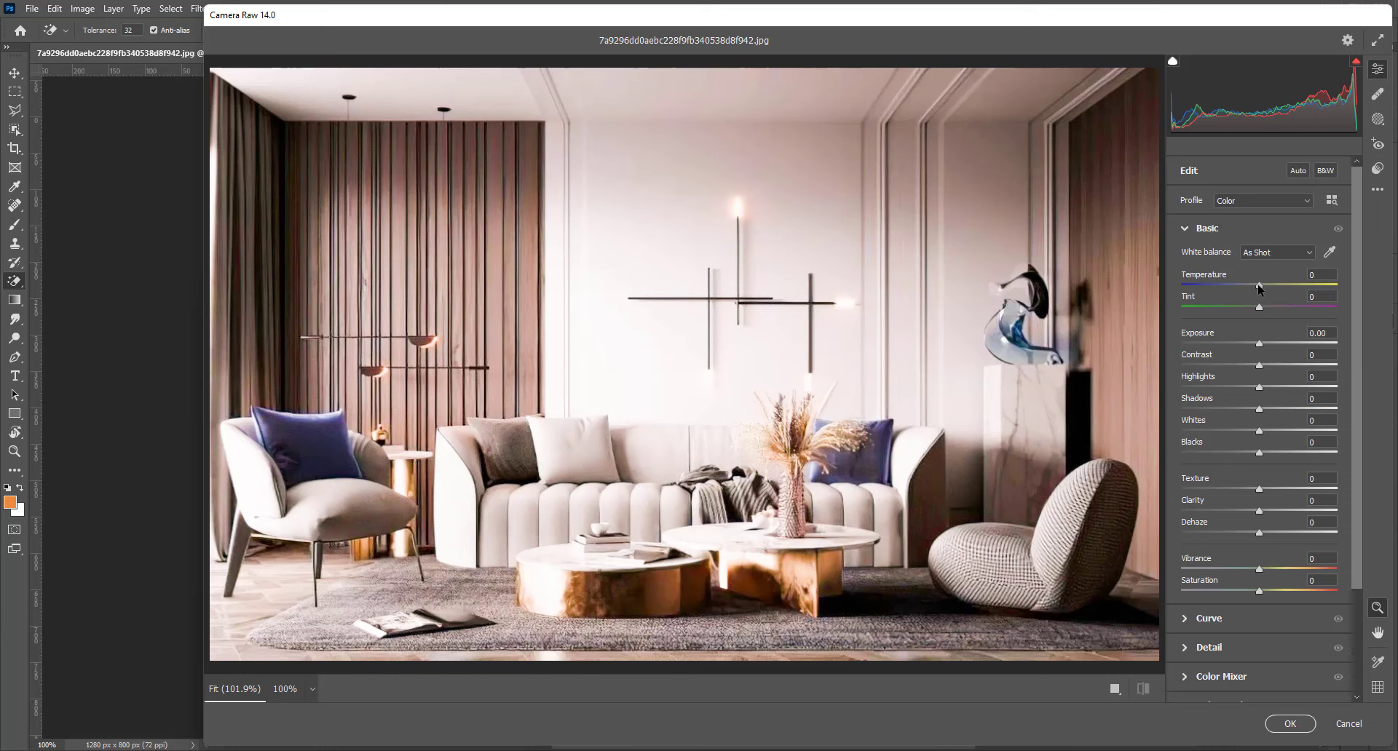
drag(1257, 289, 1253, 289)
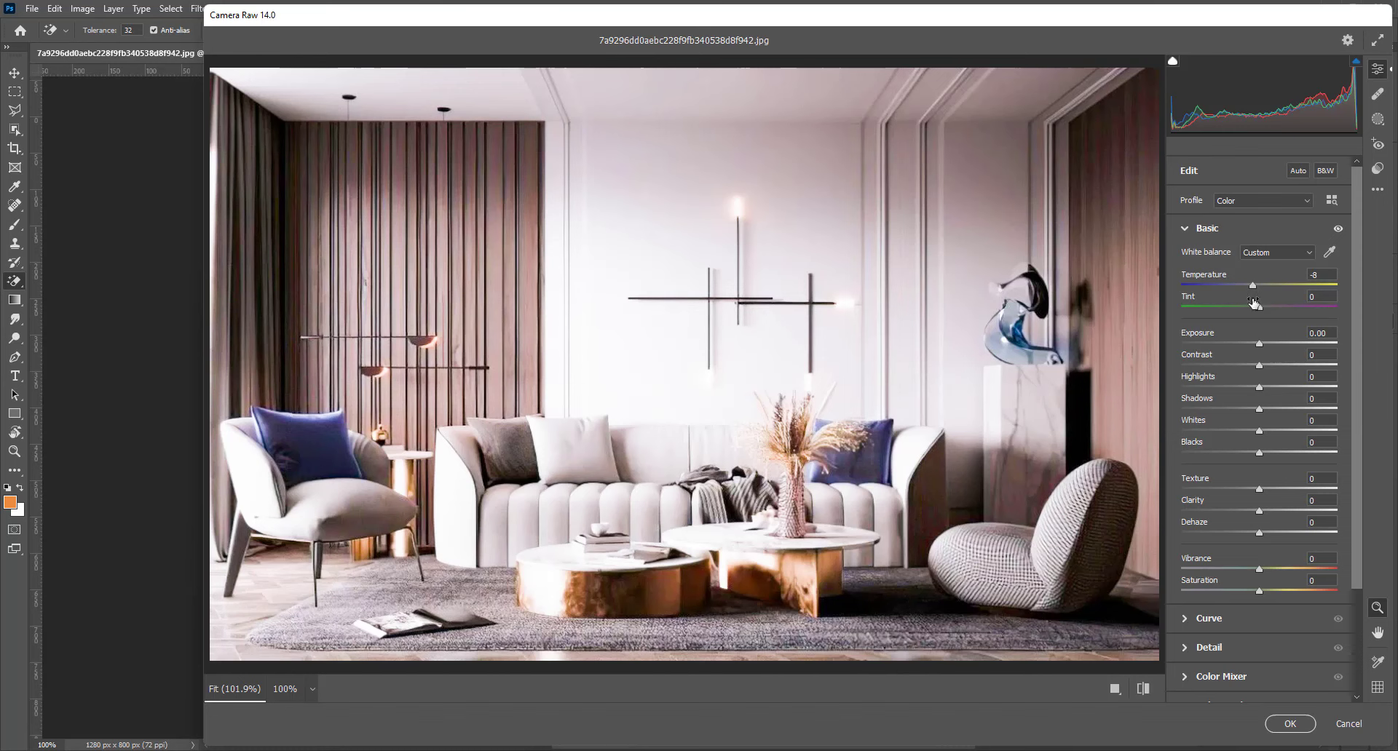
mouse_move(1257, 308)
mouse_down()
mouse_move(1229, 309)
mouse_move(1244, 308)
mouse_up()
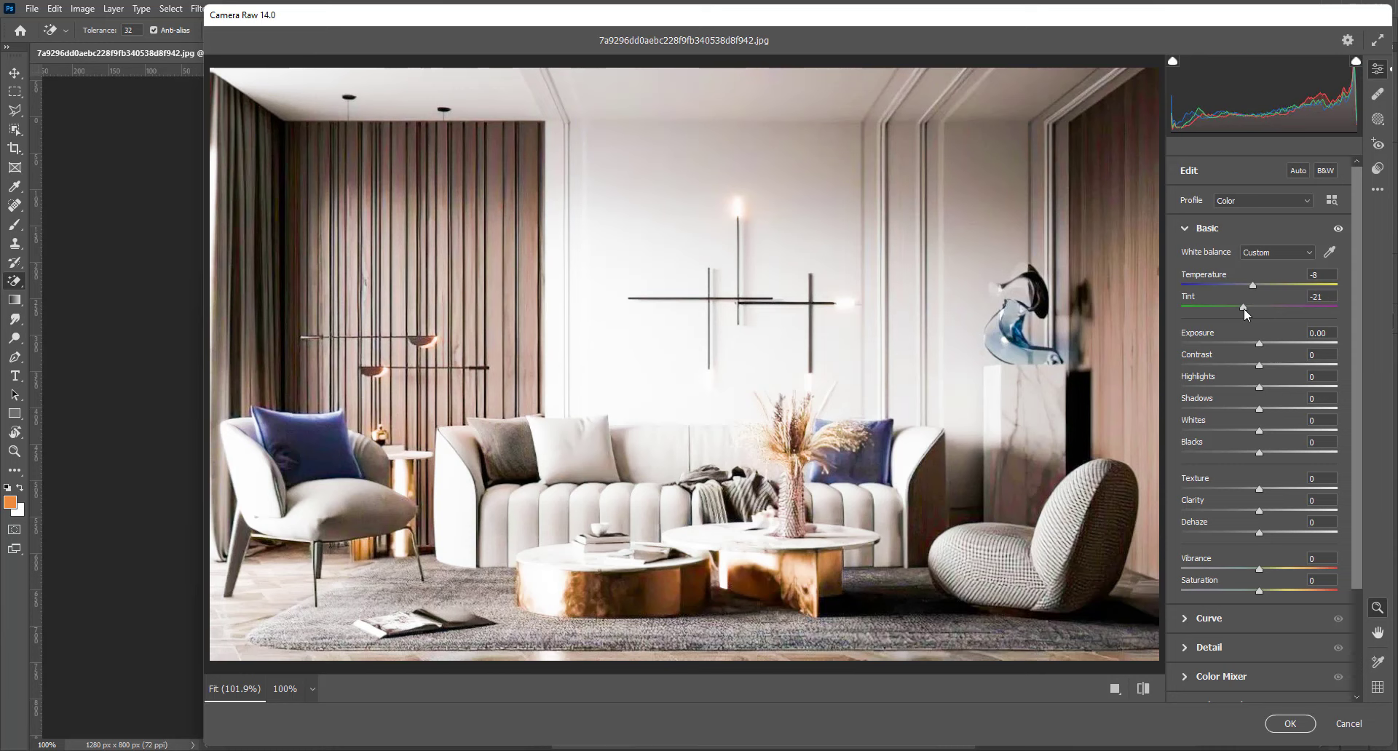
drag(1243, 308, 1244, 308)
mouse_move(1259, 343)
mouse_down()
mouse_move(1215, 339)
mouse_move(1250, 334)
mouse_up()
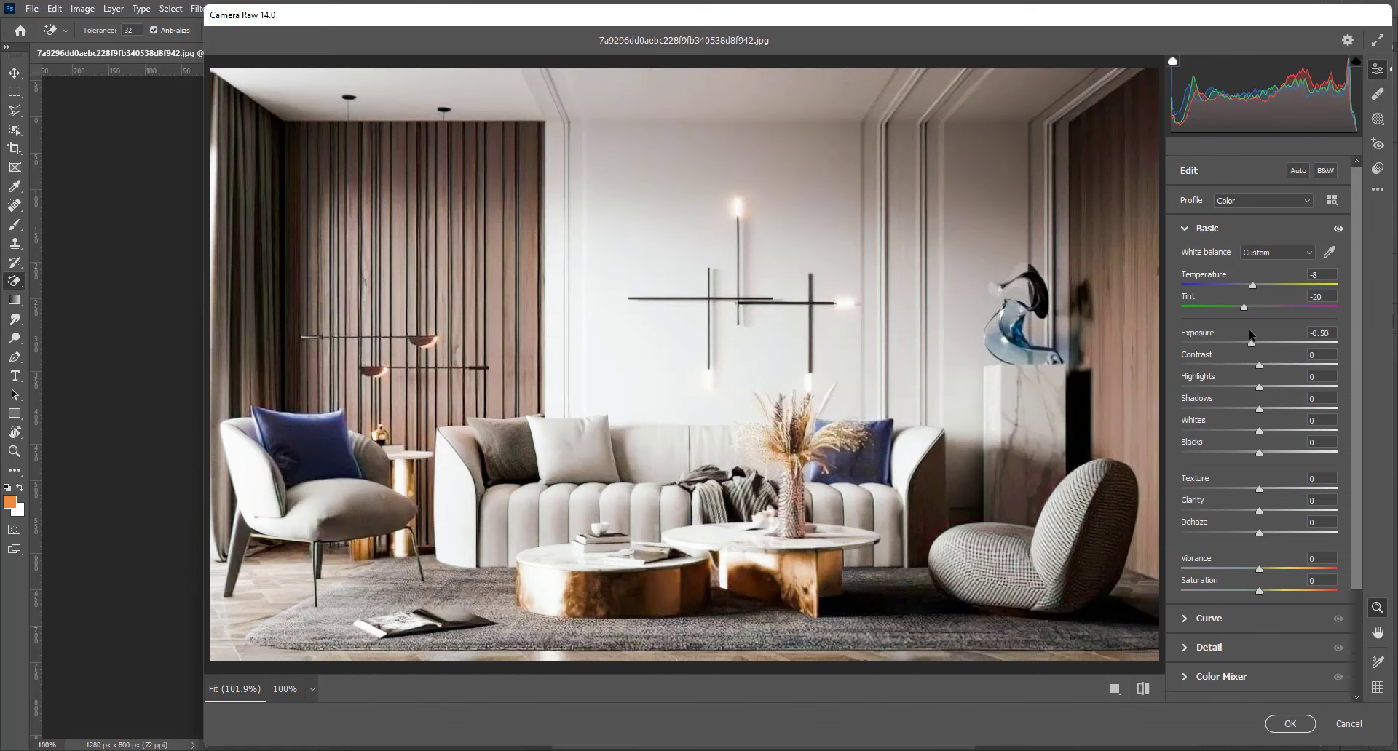
- Settle Exposure at -0.50 and set Contrast to -50
drag(1251, 334, 1250, 335)
click(1329, 332)
click(1319, 349)
text(-50)
drag(1282, 374, 1233, 366)
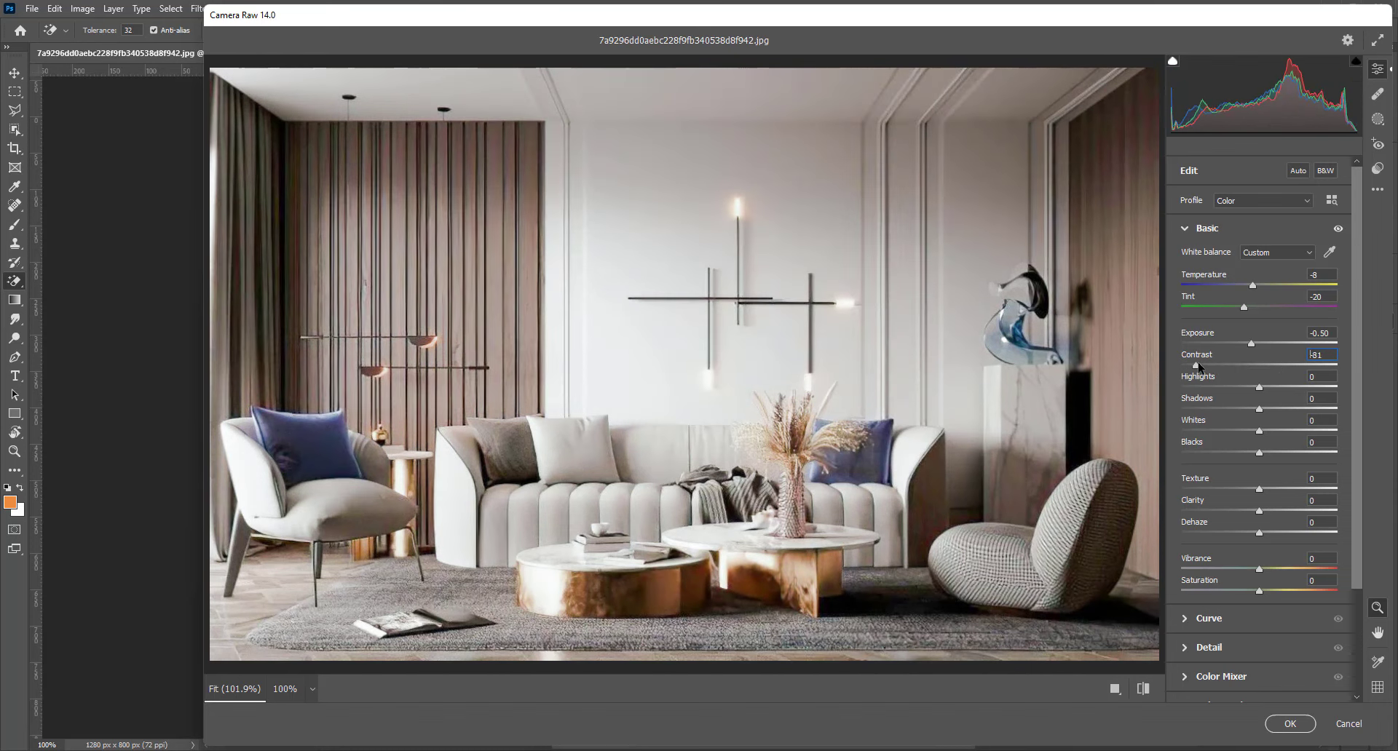
drag(1198, 364, 1223, 359)
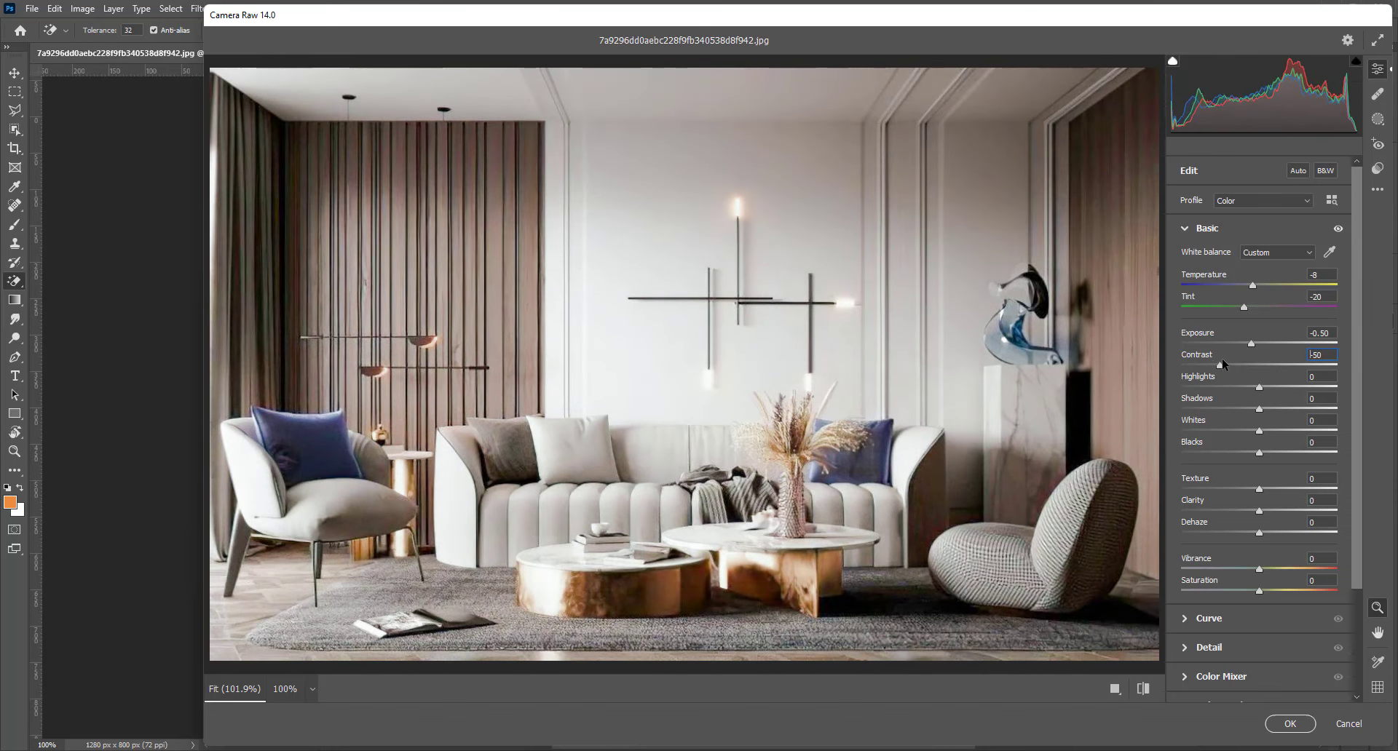
- Lower Highlights to -50, Shadows to -30 and Whites to -50, comparing against defaults
drag(1259, 387, 1222, 388)
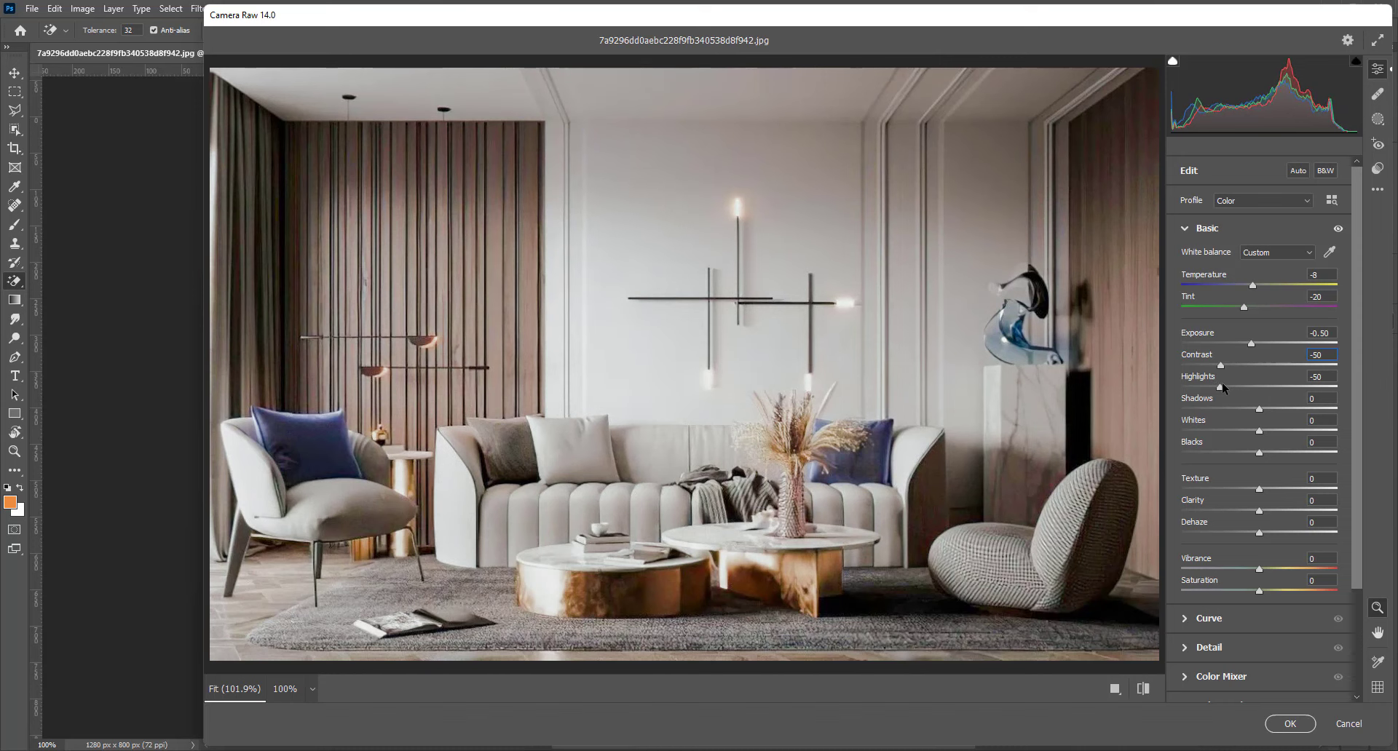
mouse_move(1254, 409)
mouse_down()
mouse_move(1175, 409)
mouse_move(1259, 399)
mouse_move(1235, 402)
mouse_up()
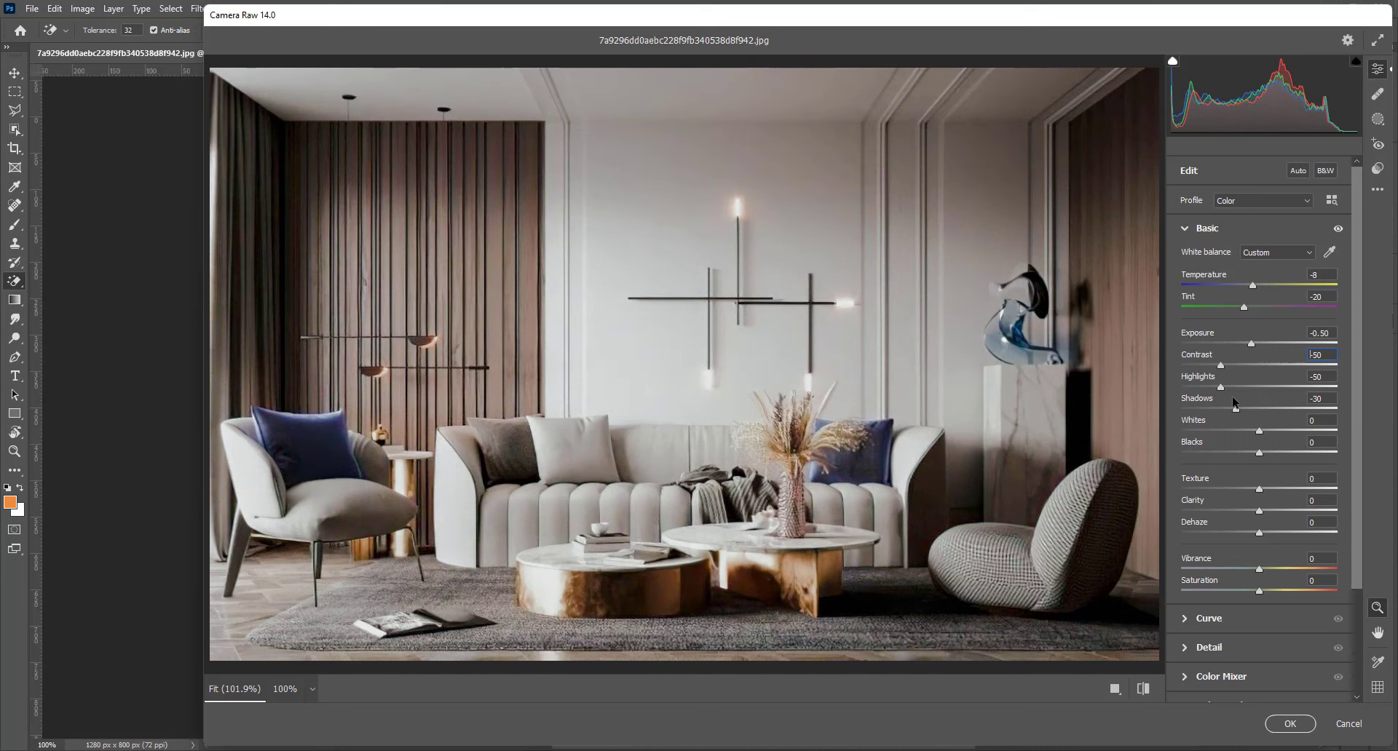
click(1151, 688)
click(1151, 688)
click(1151, 689)
drag(1258, 431, 1218, 430)
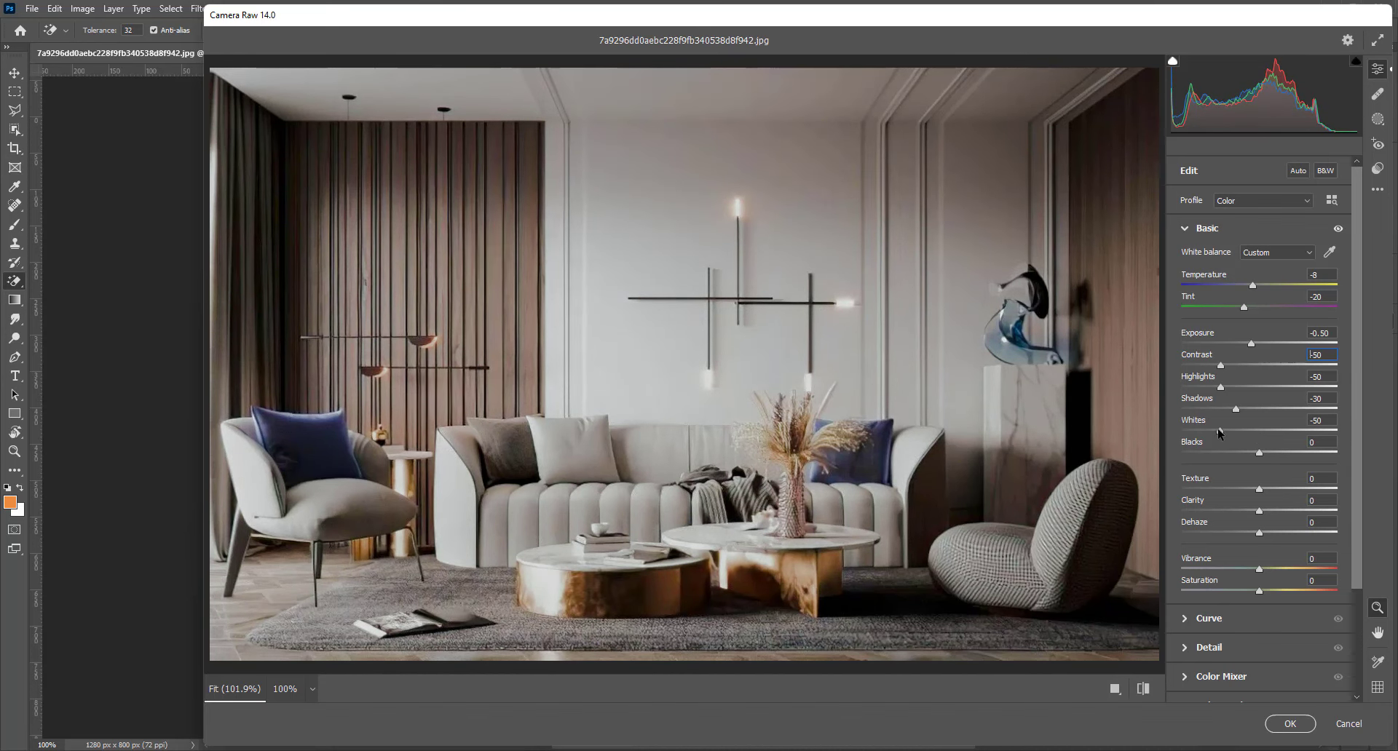
- Compare with defaults, then set Blacks to -20
click(1151, 693)
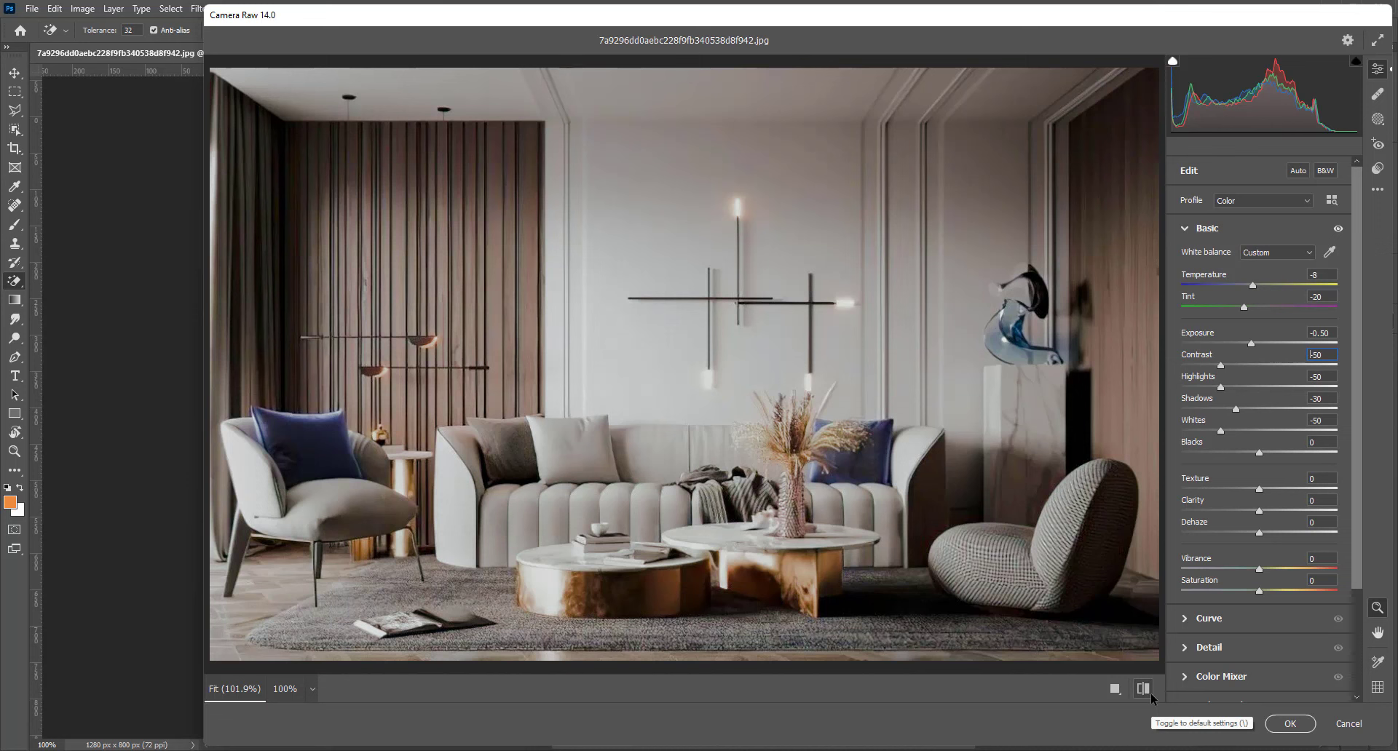
click(1150, 693)
drag(1259, 453, 1194, 453)
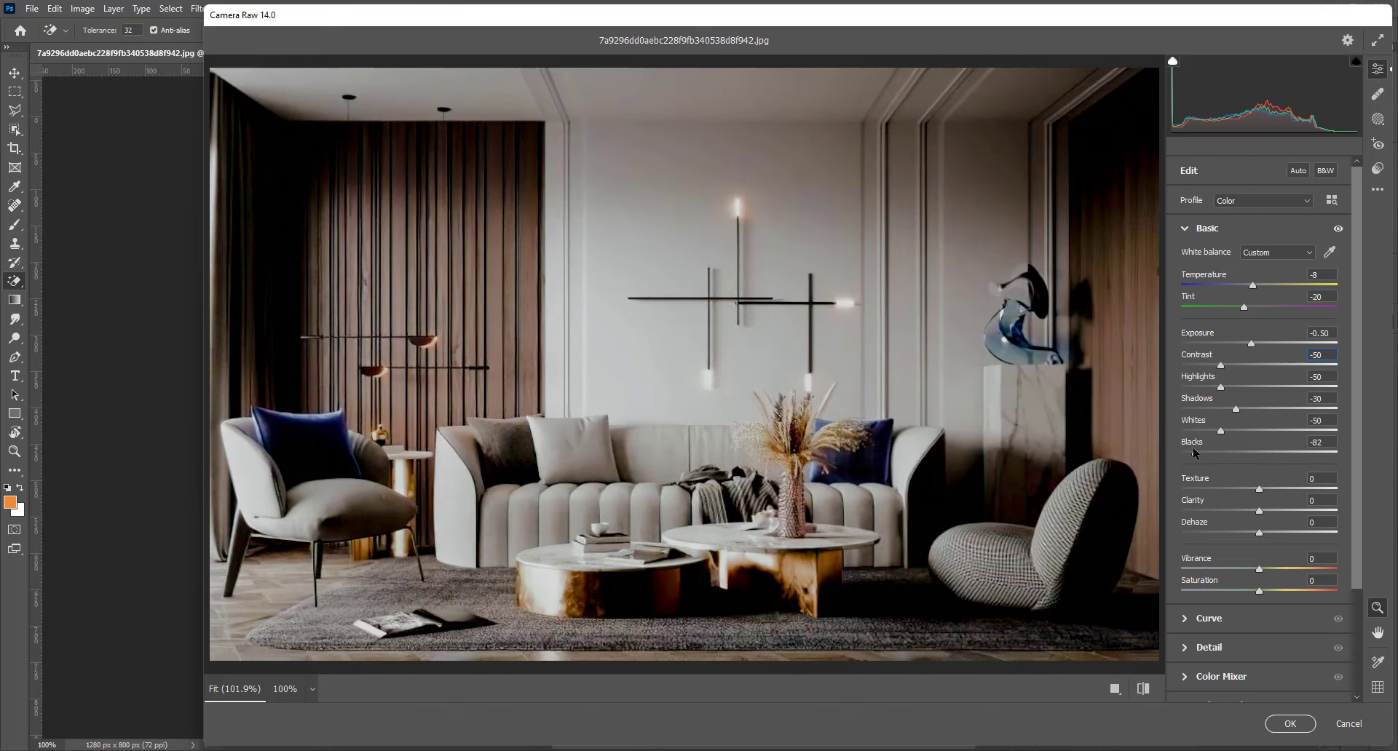
drag(1193, 452, 1238, 457)
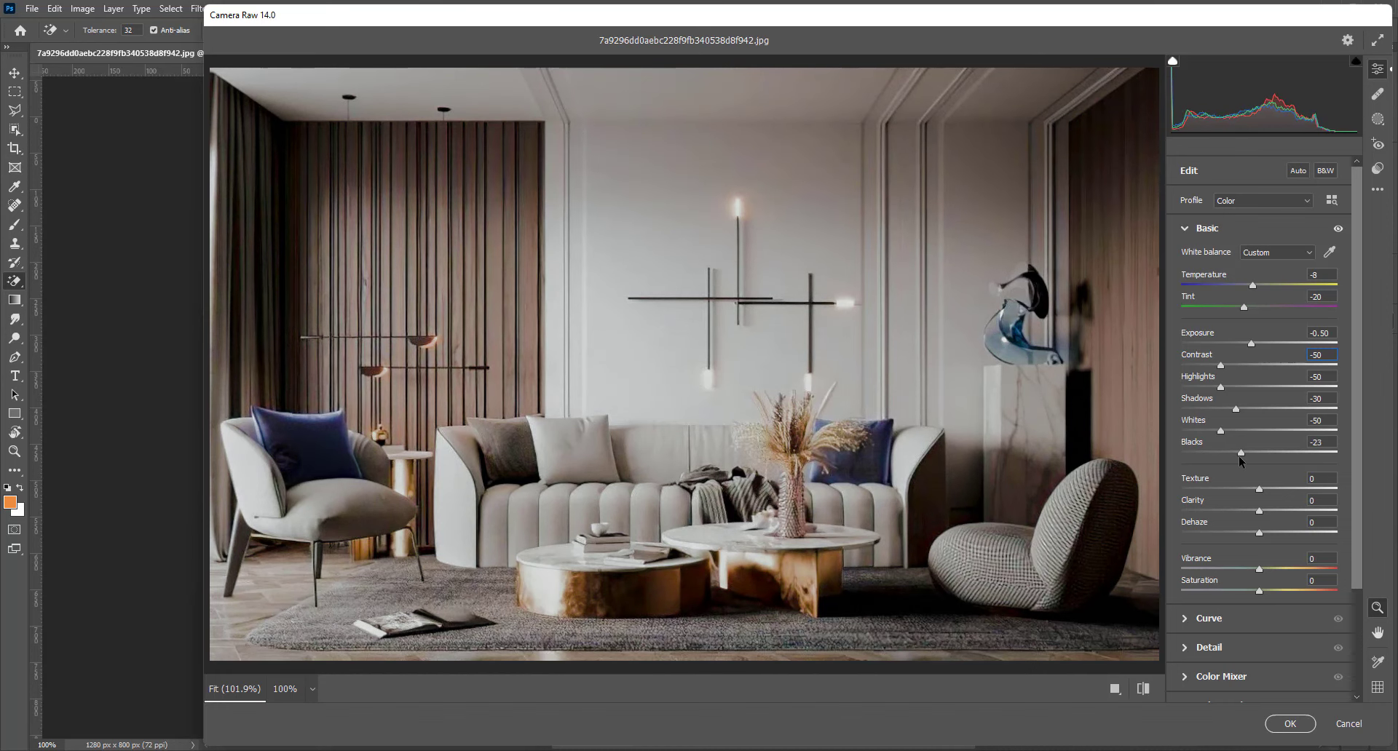
mouse_move(1240, 456)
mouse_down()
mouse_move(1242, 442)
mouse_move(1301, 429)
mouse_up()
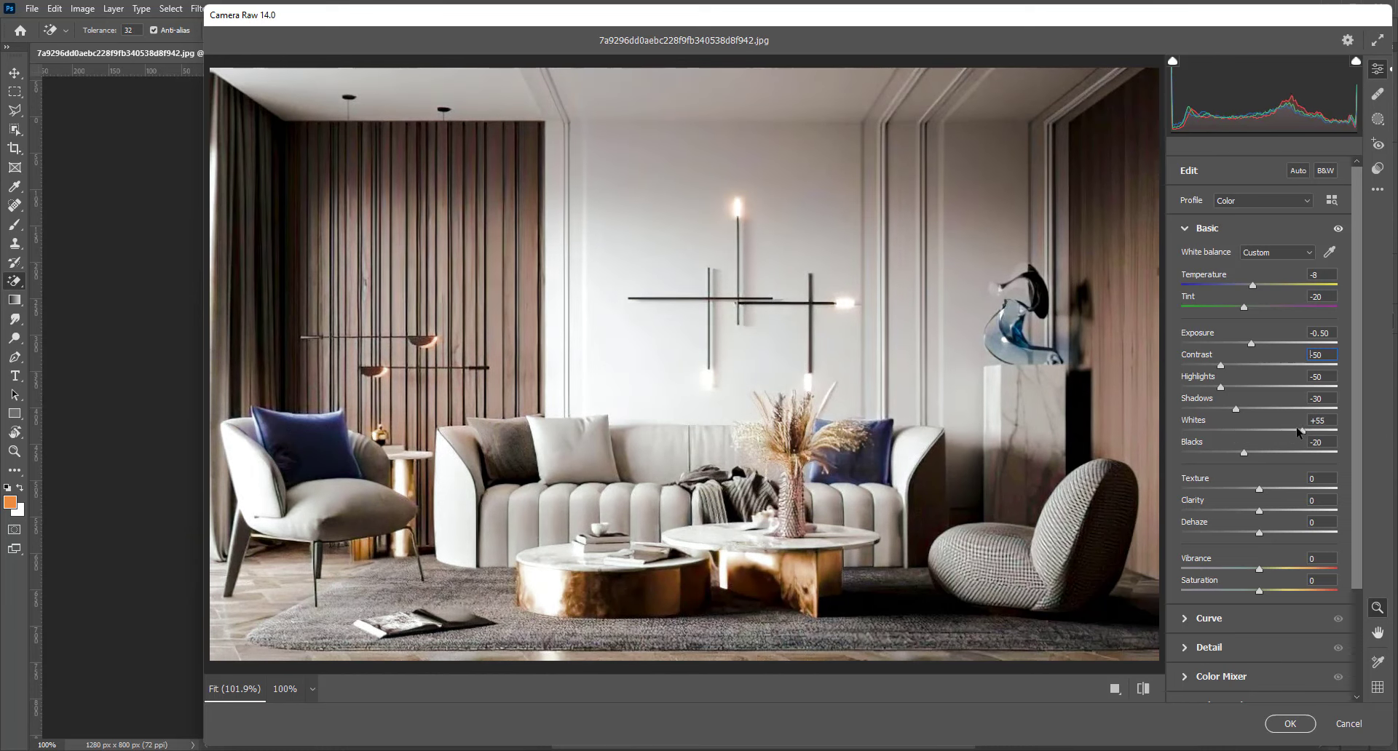
- Set Whites to +50 and preview the default look before returning to the edit
drag(1301, 431, 1297, 431)
click(1150, 689)
click(1150, 689)
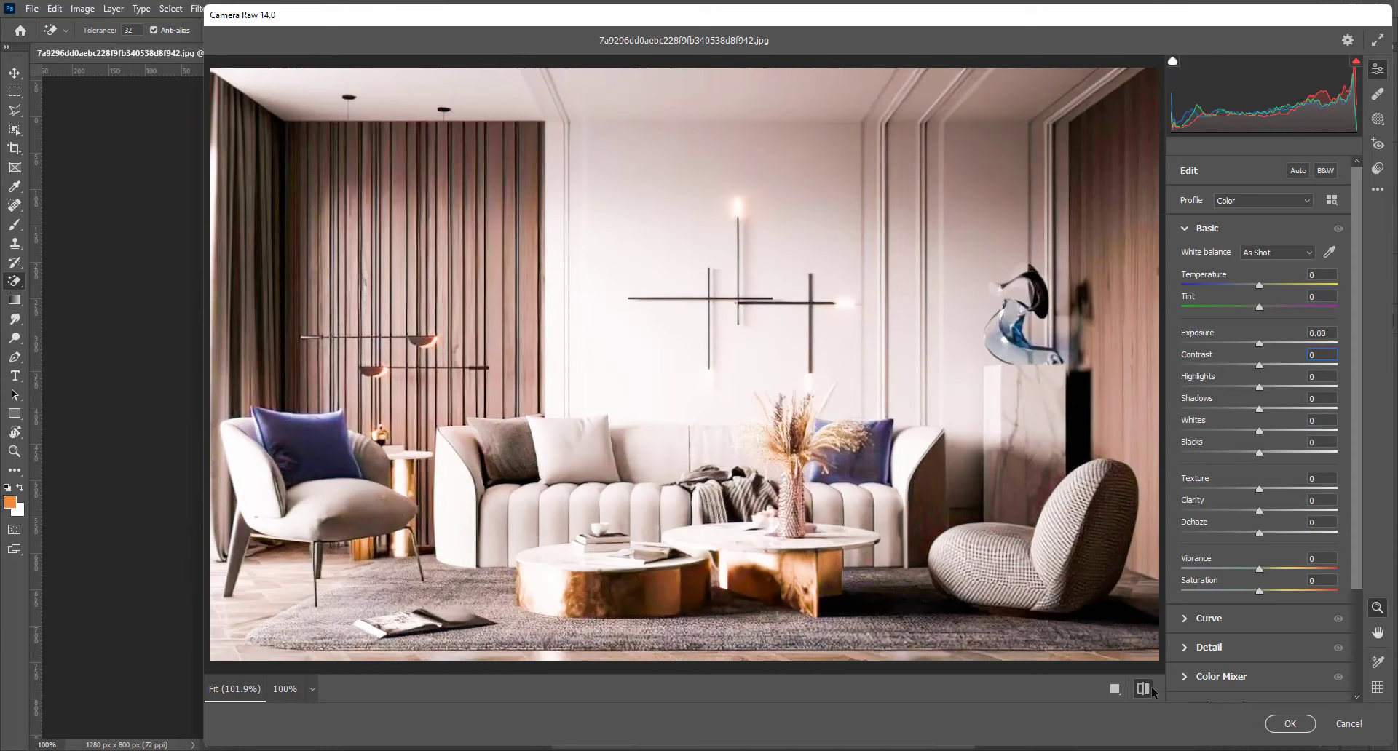
click(1150, 689)
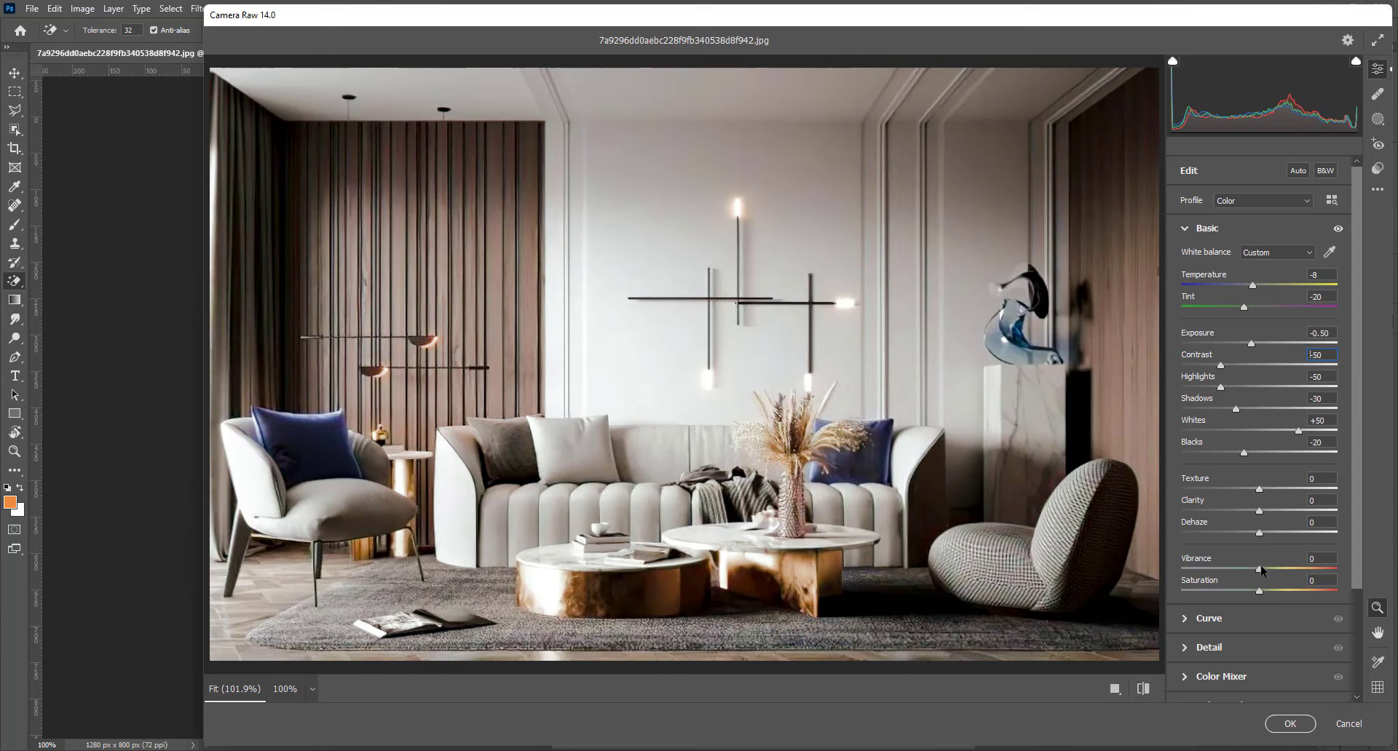
- Lower Vibrance and Saturation to -20 and expand the Detail section
mouse_move(1258, 567)
mouse_down()
mouse_move(1242, 566)
mouse_move(1244, 593)
mouse_up()
scroll(1279, 571, down, 1)
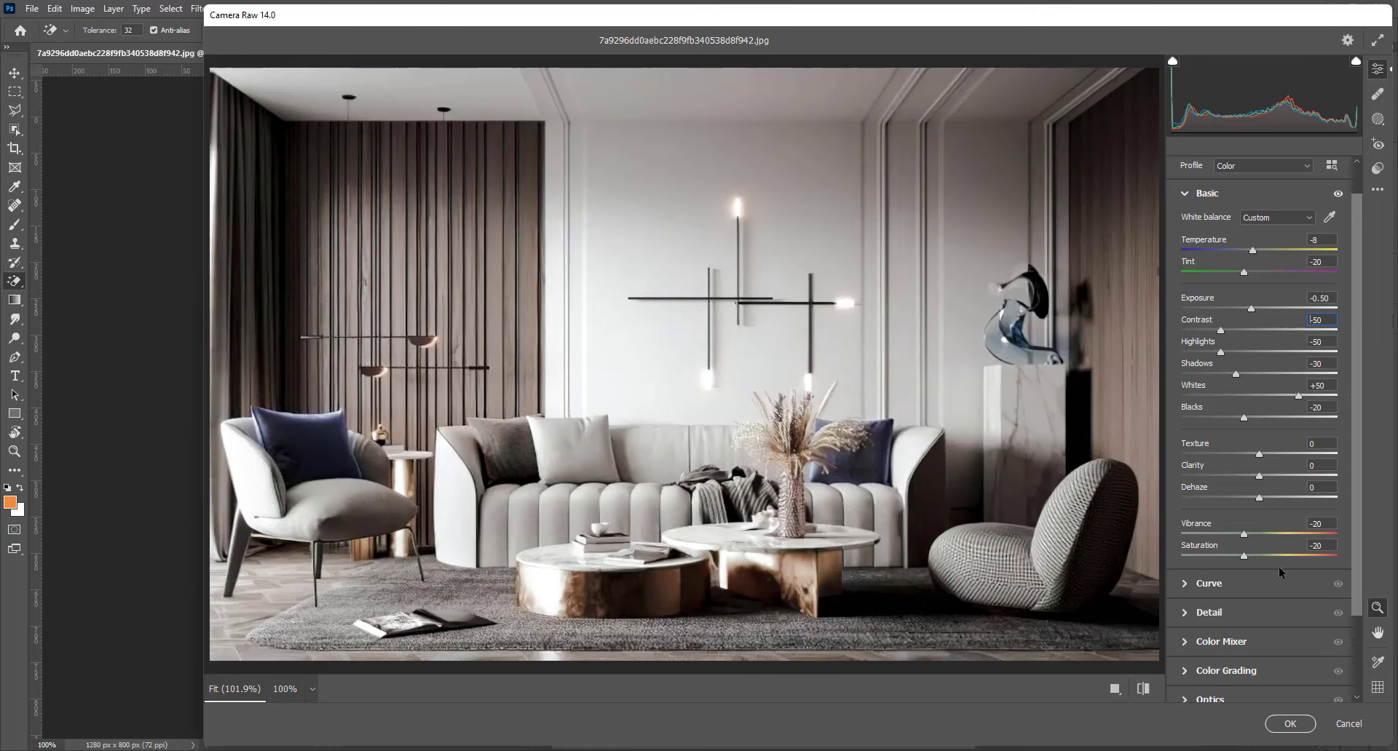
click(1233, 614)
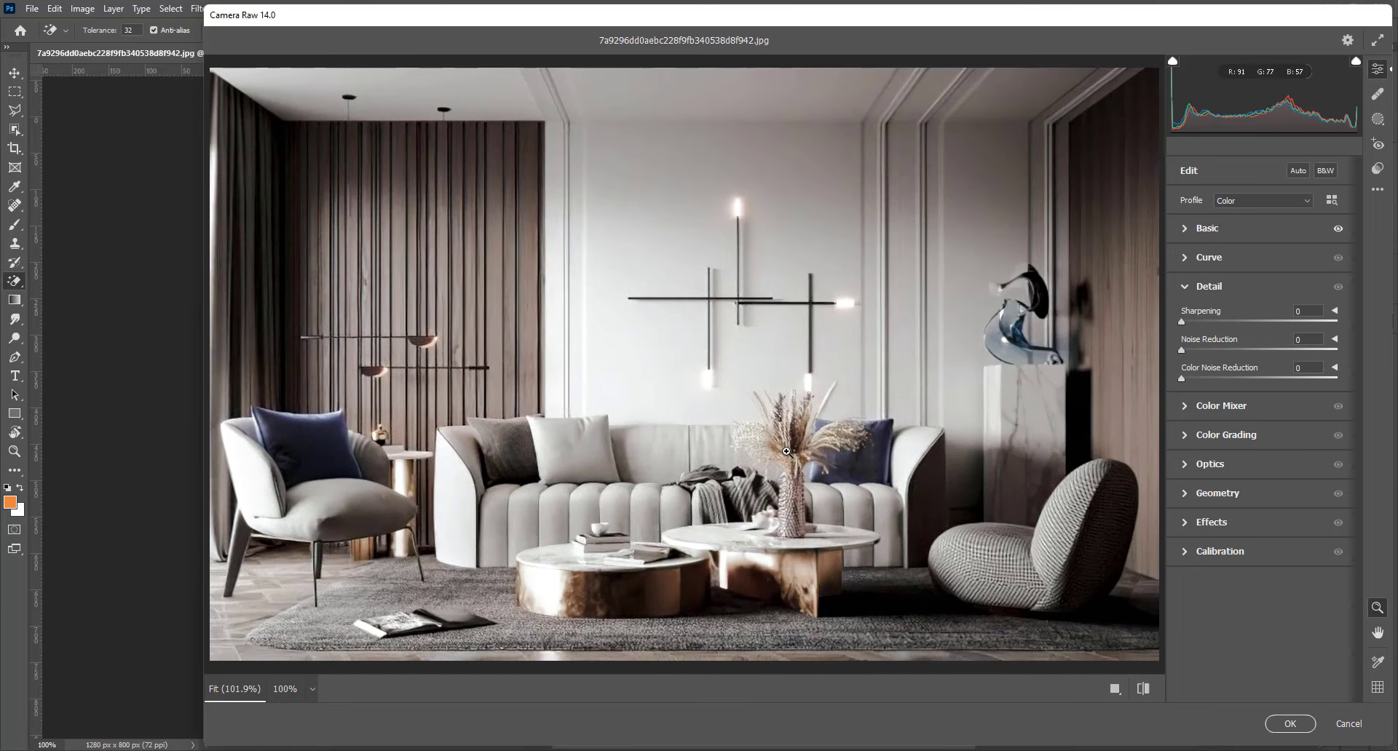
- Zoom into the vase and test Noise Reduction on the render
drag(787, 452, 921, 466)
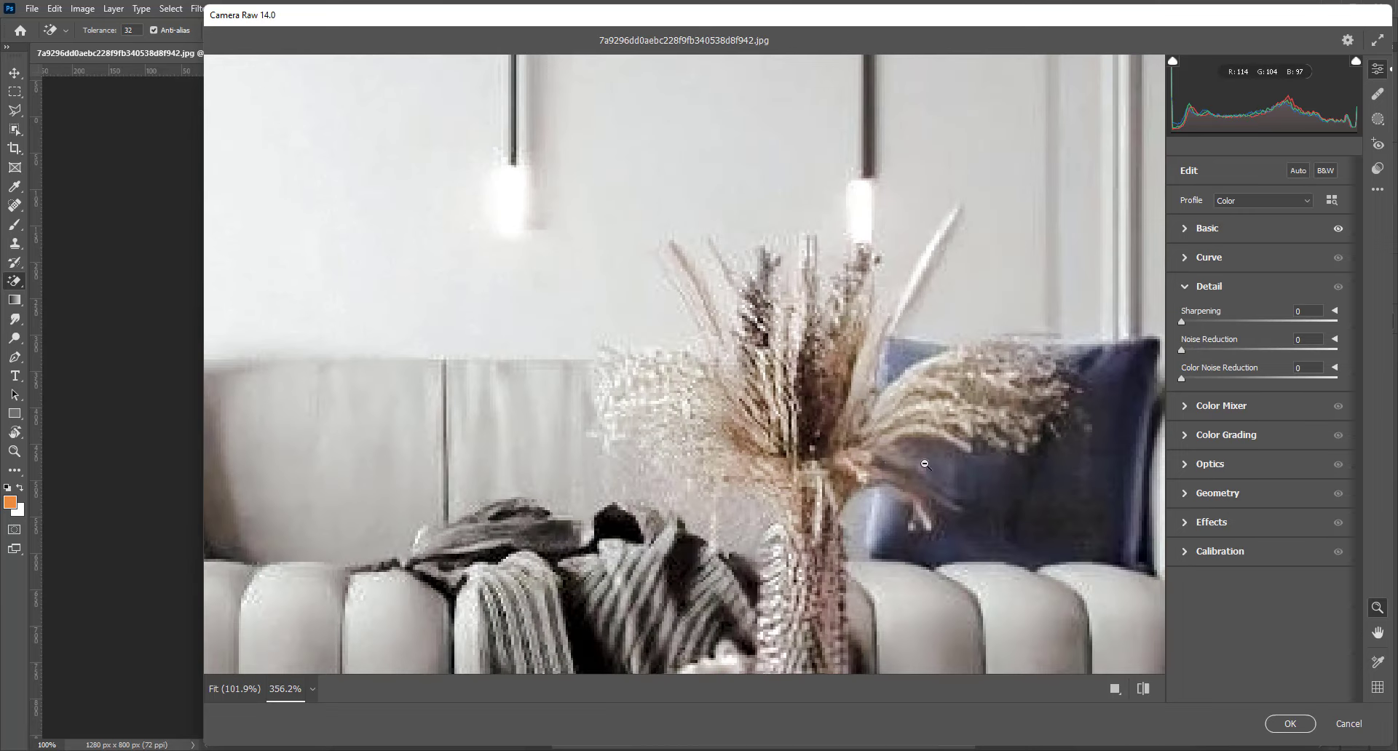
mouse_move(1190, 348)
mouse_down()
mouse_move(1340, 350)
mouse_move(1221, 353)
mouse_up()
scroll(988, 520, down, 5)
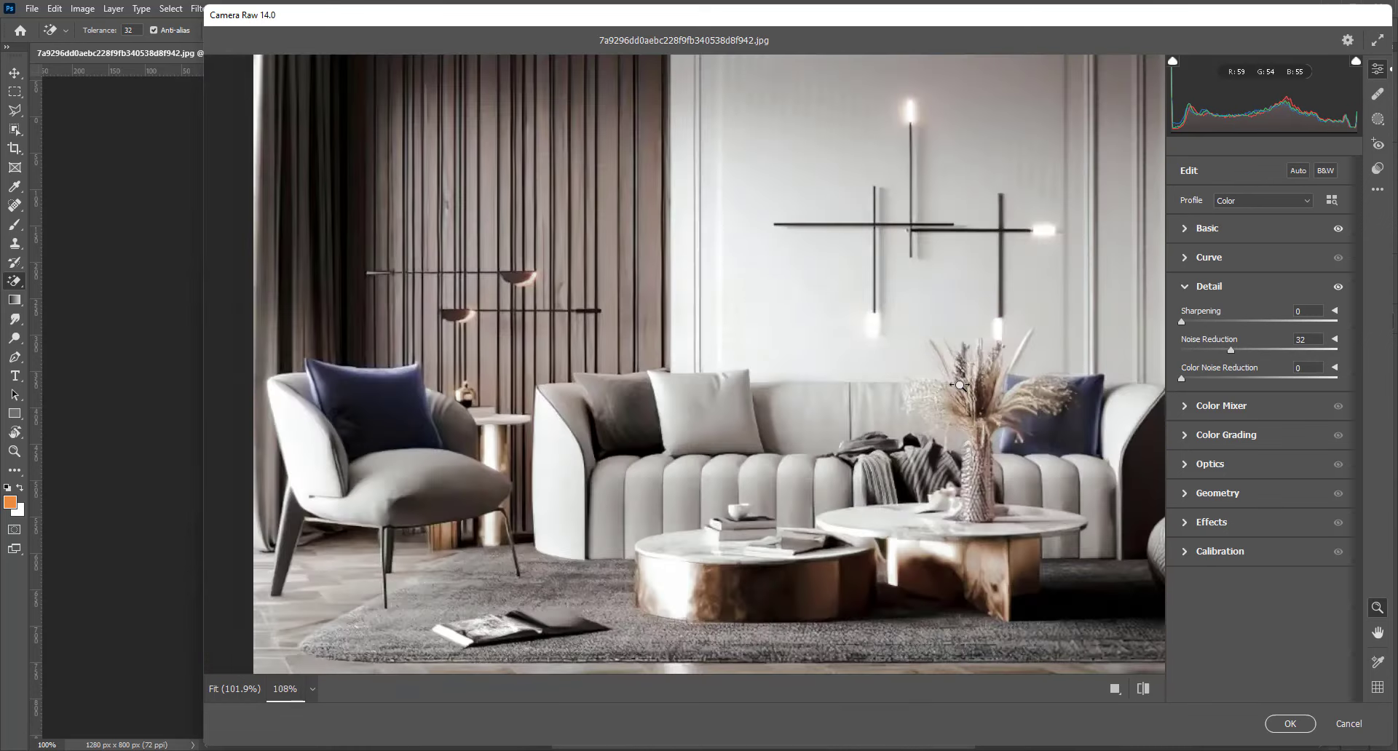
scroll(1070, 552, up, 2)
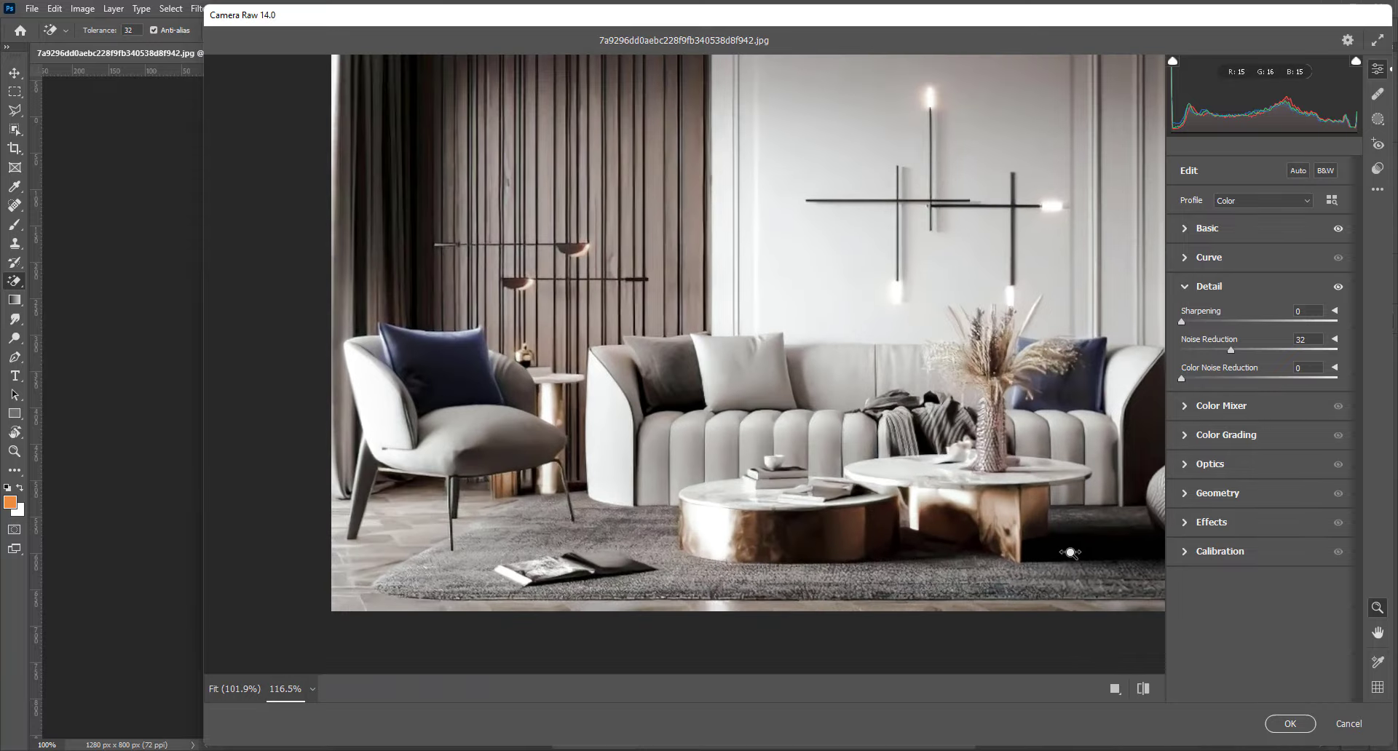
scroll(1049, 551, down, 3)
scroll(944, 546, down, 3)
scroll(944, 546, down, 1)
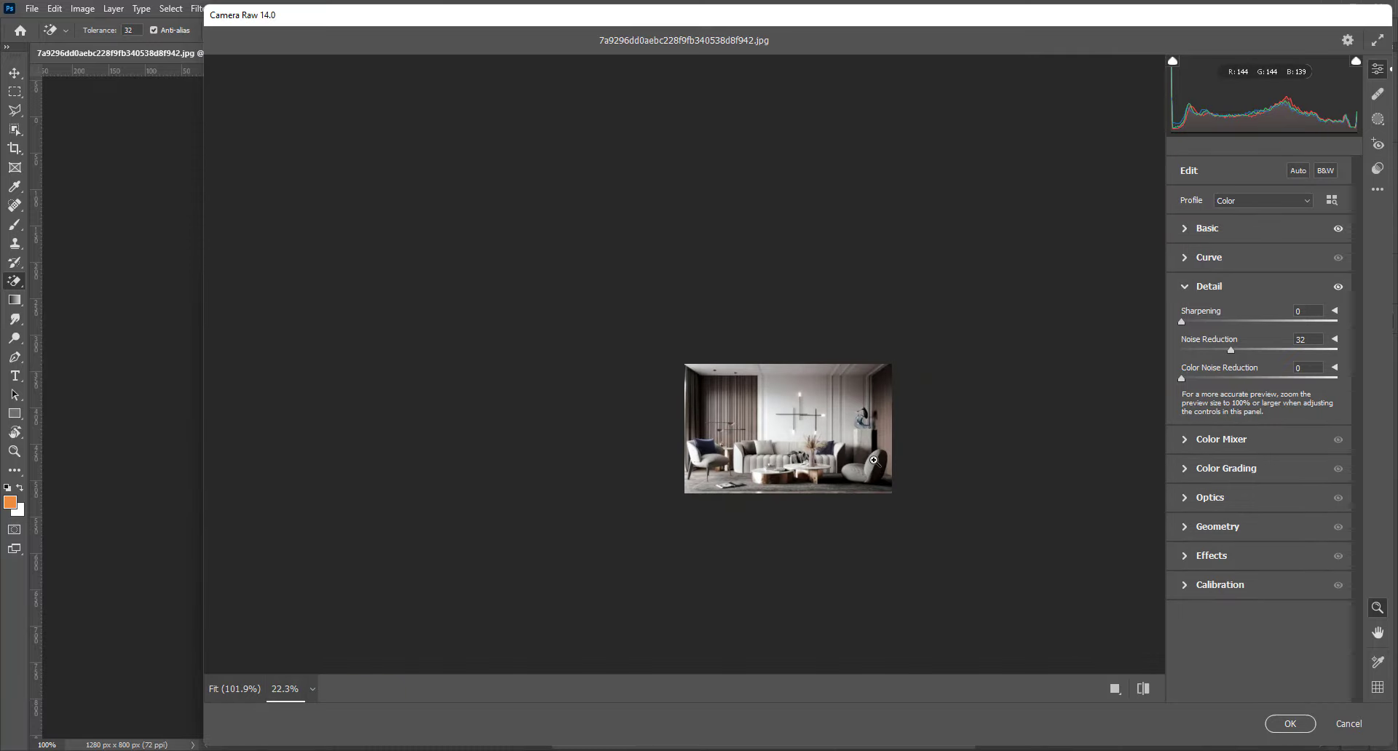
- Set Sharpening to 0 and push Noise Reduction to its maximum
scroll(892, 447, up, 3)
scroll(961, 452, down, 1)
scroll(961, 452, up, 1)
scroll(535, 369, up, 1)
scroll(535, 369, up, 1)
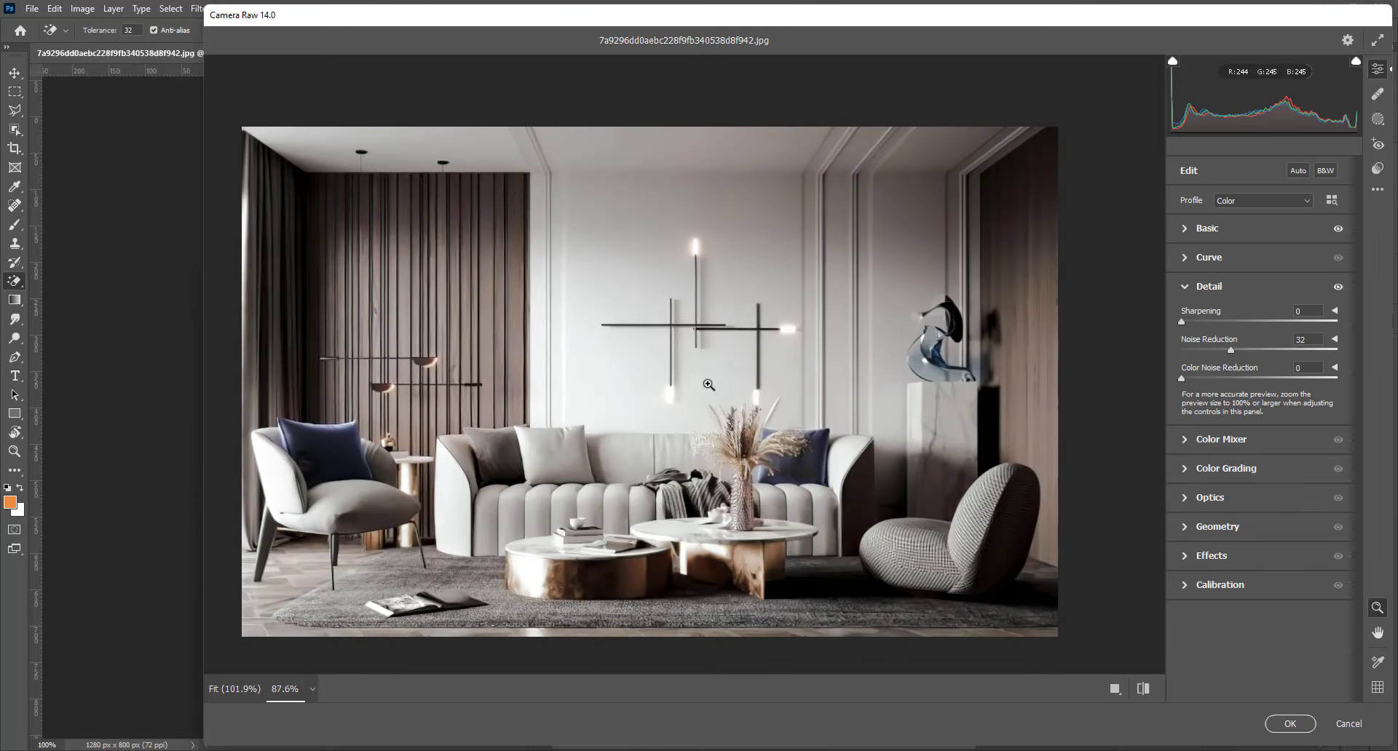
drag(1192, 321, 1181, 321)
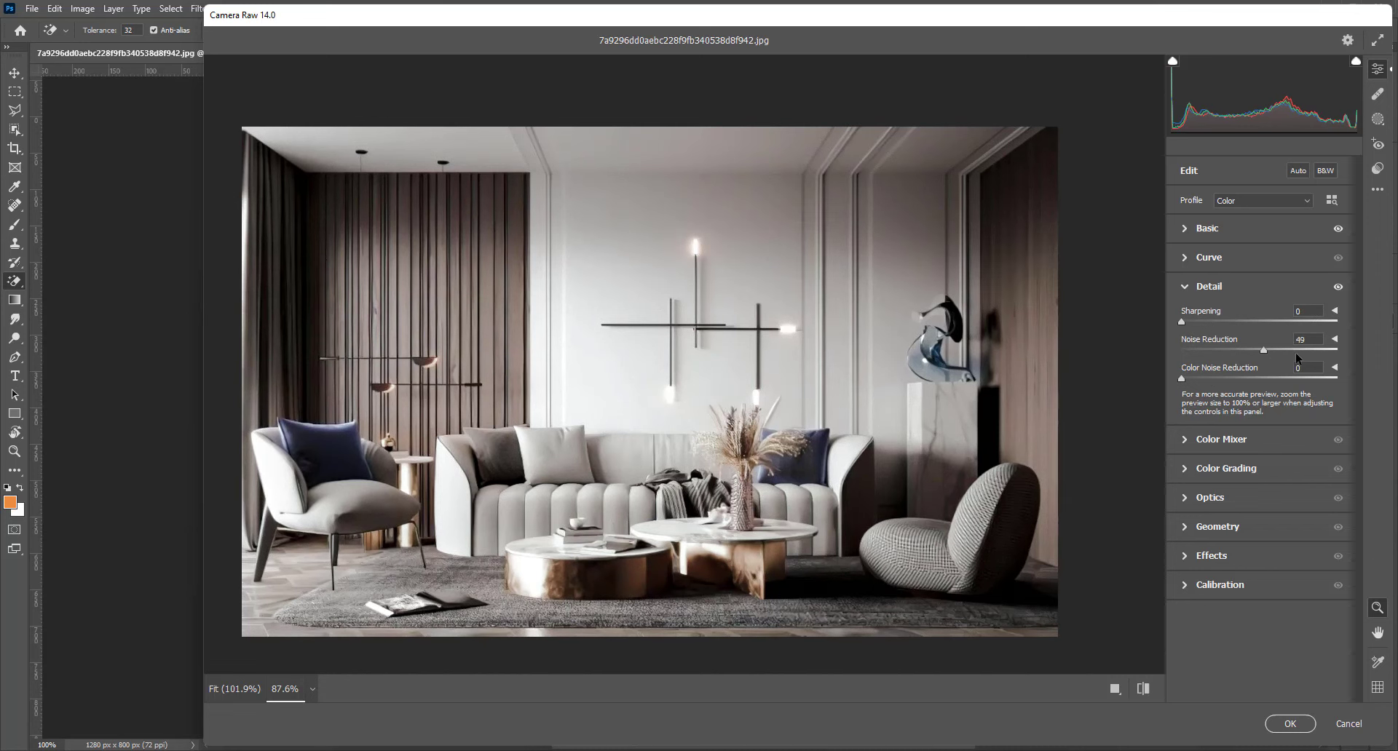
mouse_move(1295, 355)
mouse_down()
mouse_move(1346, 354)
mouse_move(1184, 355)
mouse_move(1211, 349)
mouse_up()
- Compare the edit against defaults and expand the Color Mixer section
click(1149, 688)
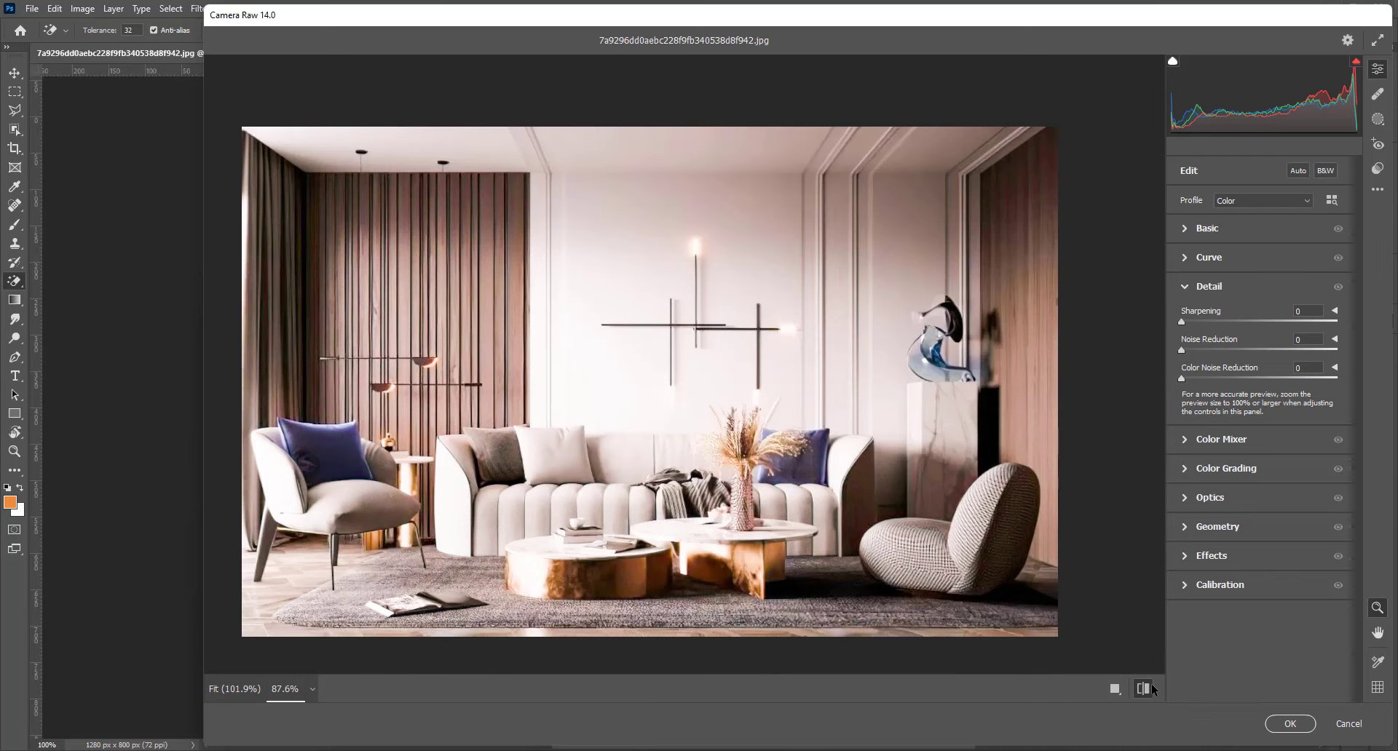
click(1152, 688)
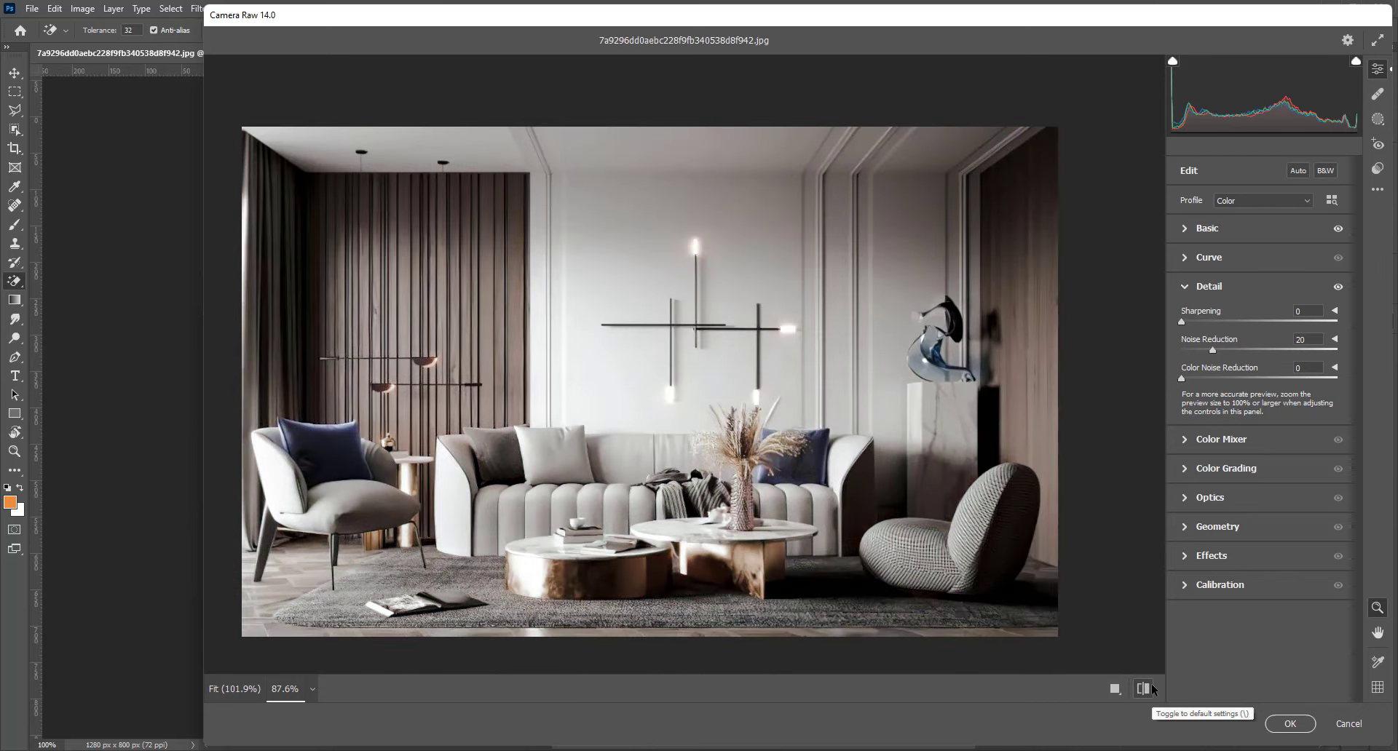
click(1151, 688)
click(1277, 439)
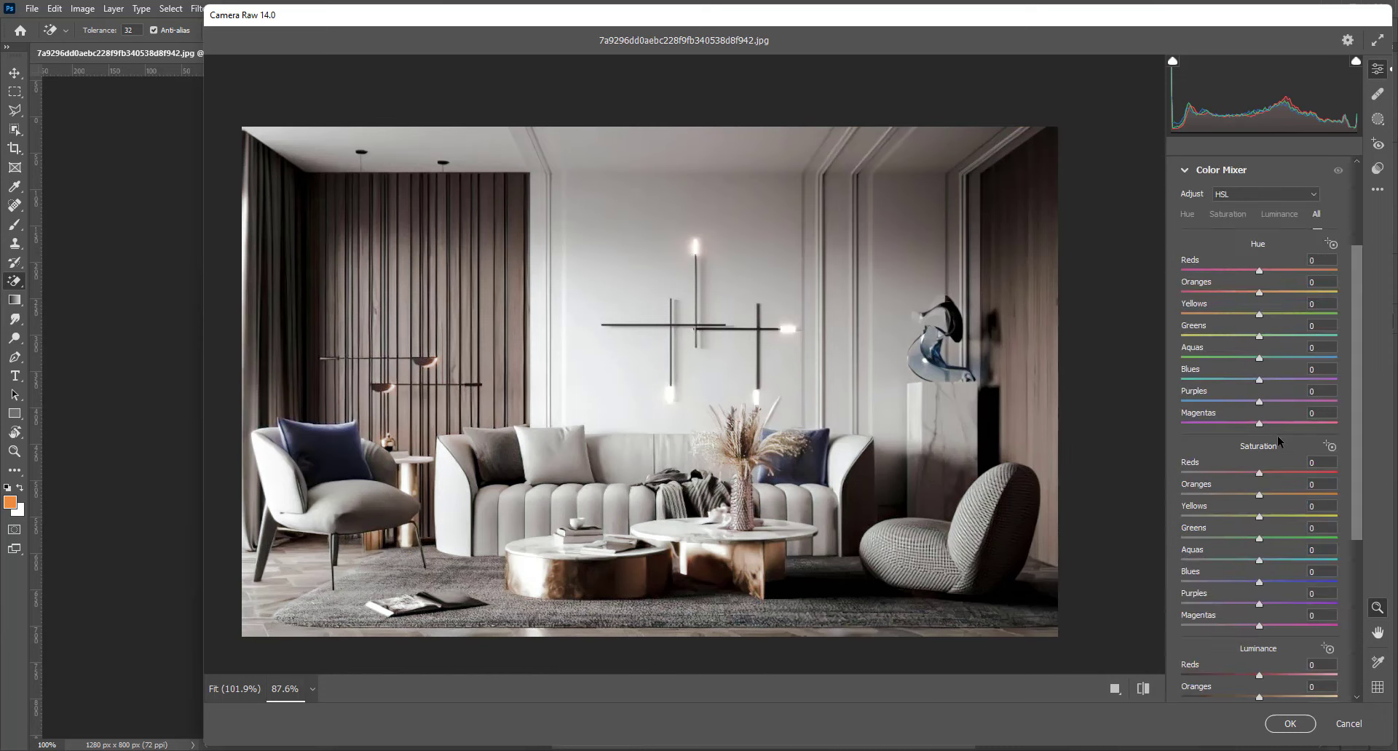
drag(1360, 330, 1362, 504)
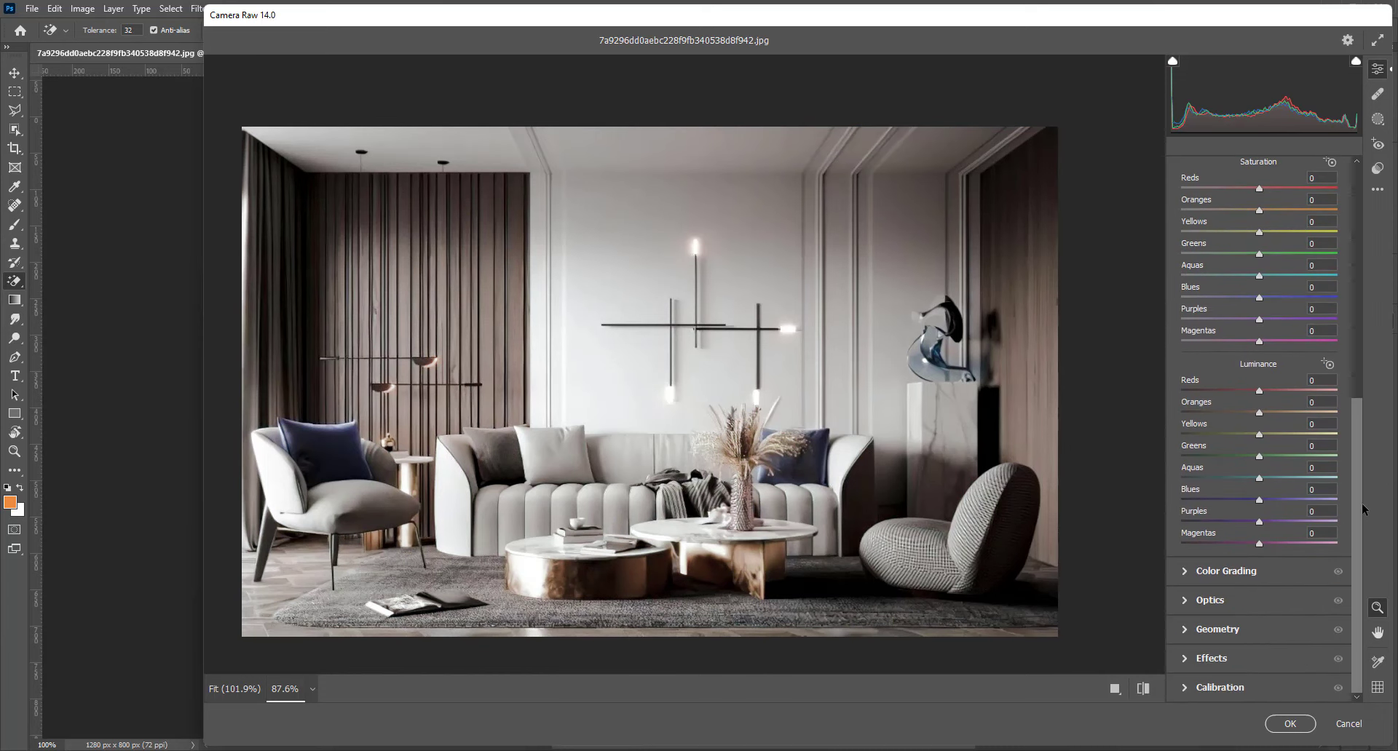
- Tint the Color Grading midtones toward blue
click(1229, 664)
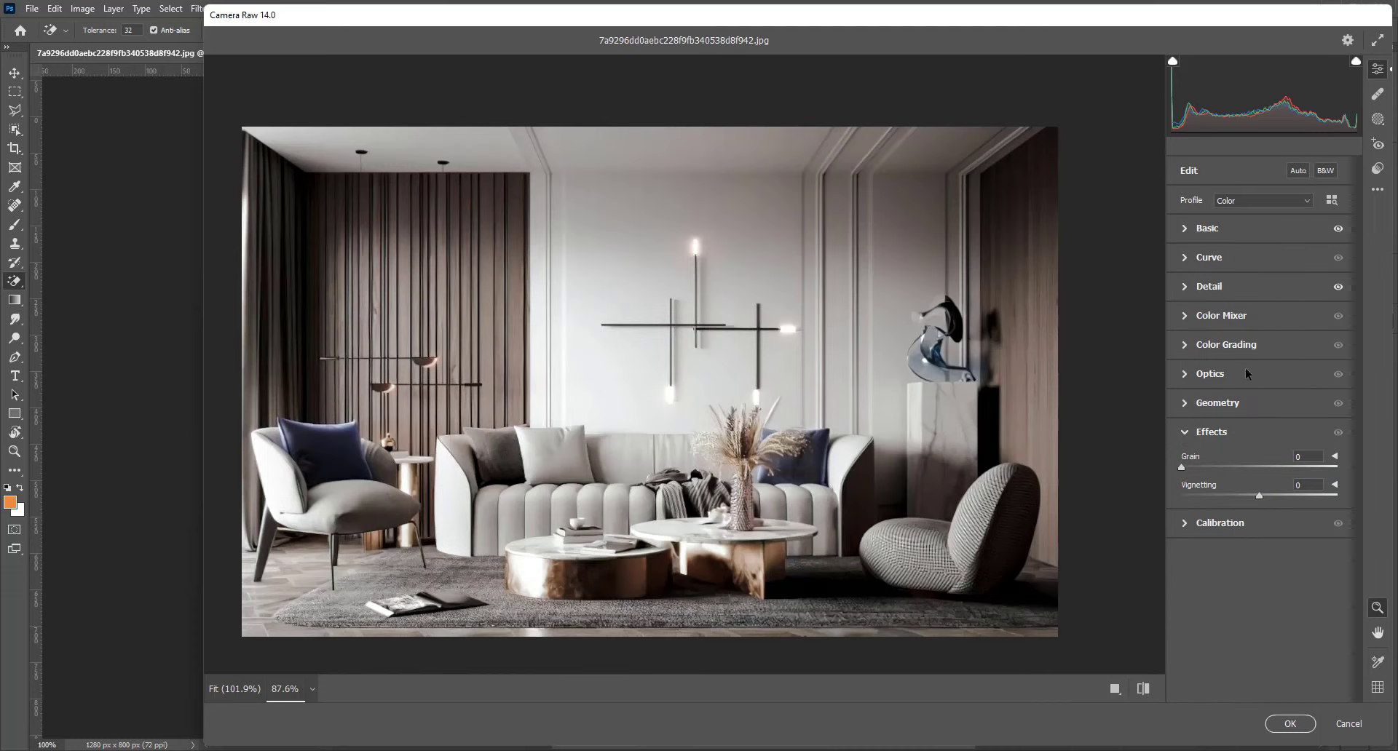
click(1239, 347)
drag(1258, 444, 1259, 444)
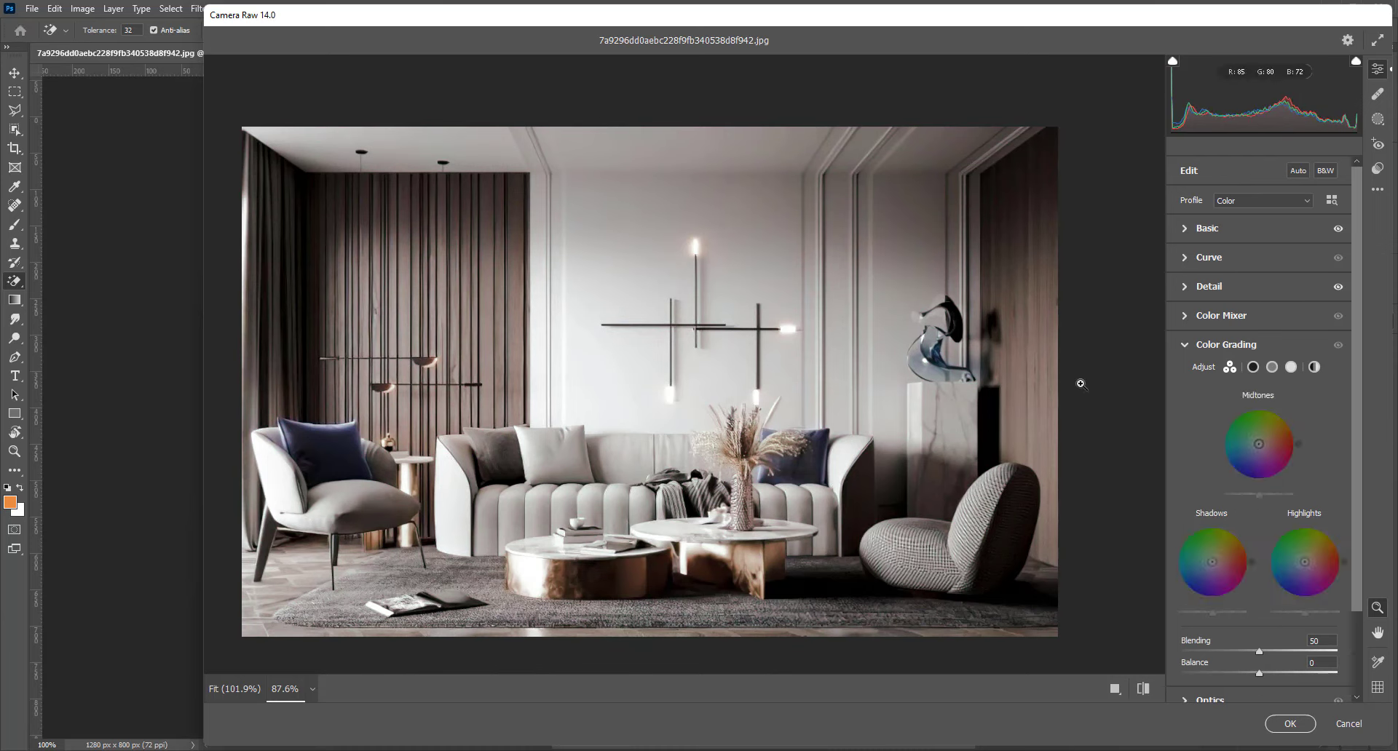
- Commit the Camera Raw grade as a smart filter on Layer 0 and toggle its visibility to compare
click(1283, 724)
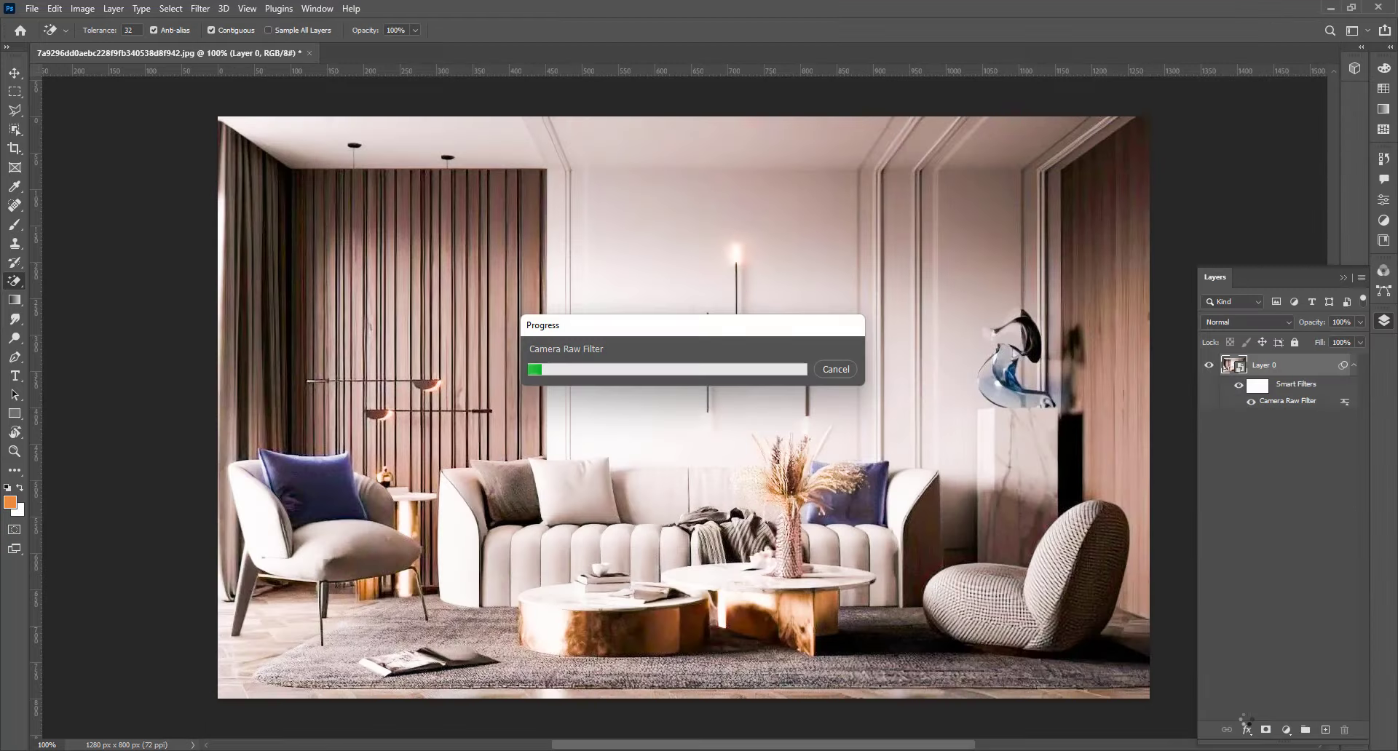
click(1251, 403)
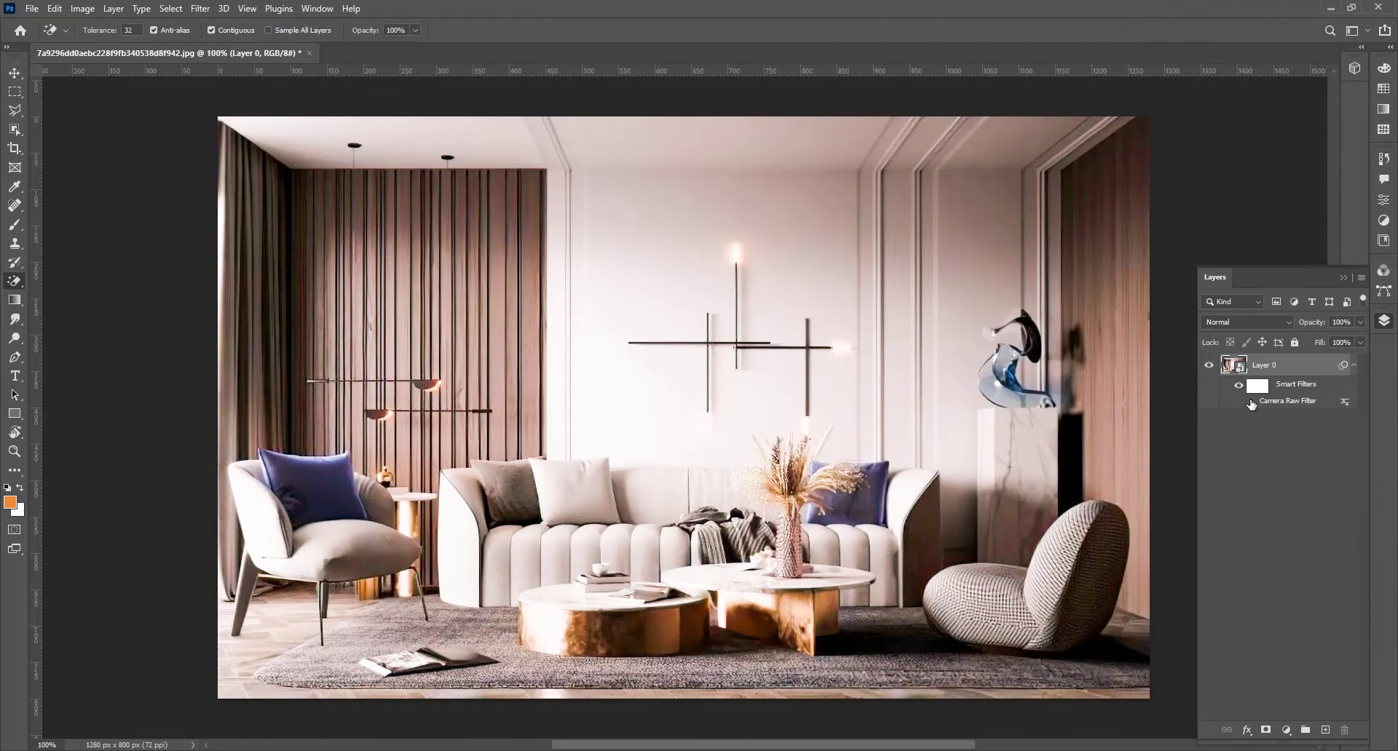
click(1251, 402)
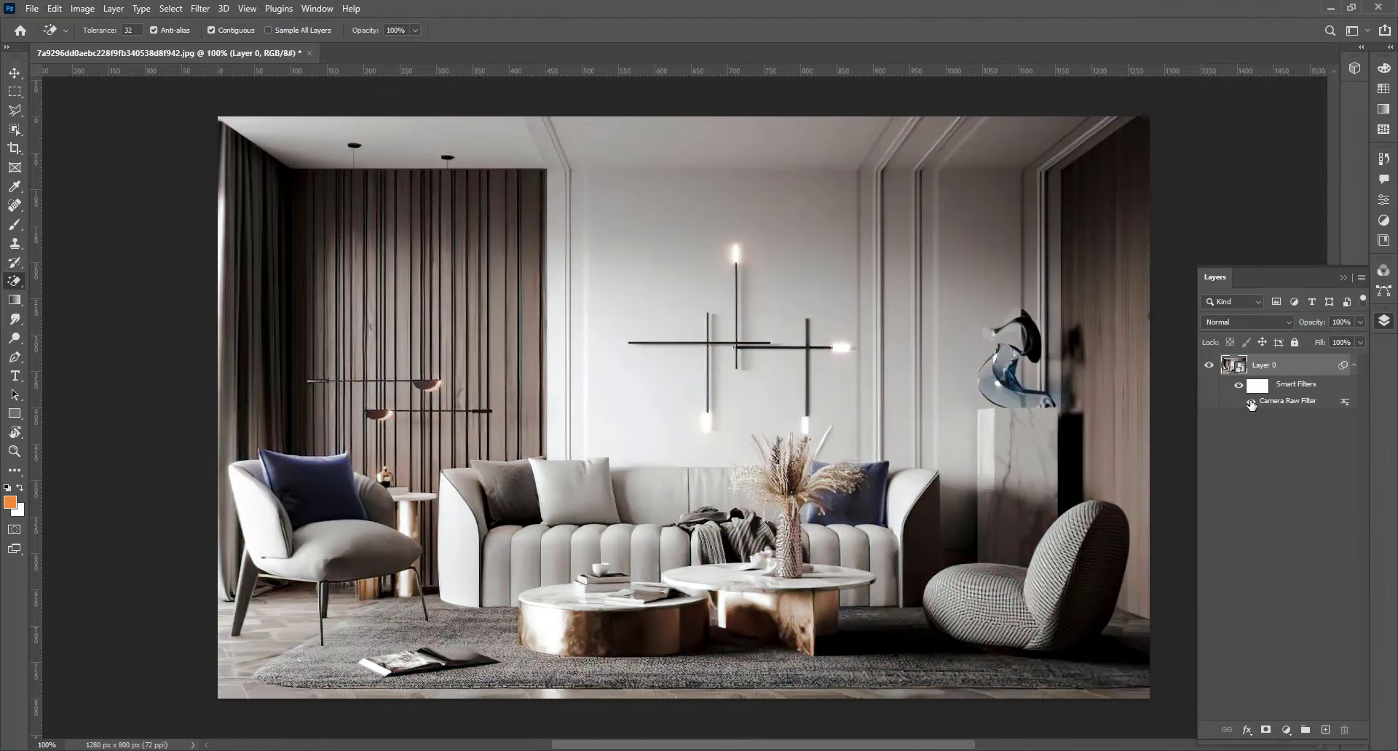
click(1251, 403)
click(1251, 403)
click(1250, 403)
- Open Levels directly on the smart object, then cancel it
key(ctrl+l)
drag(699, 149, 991, 161)
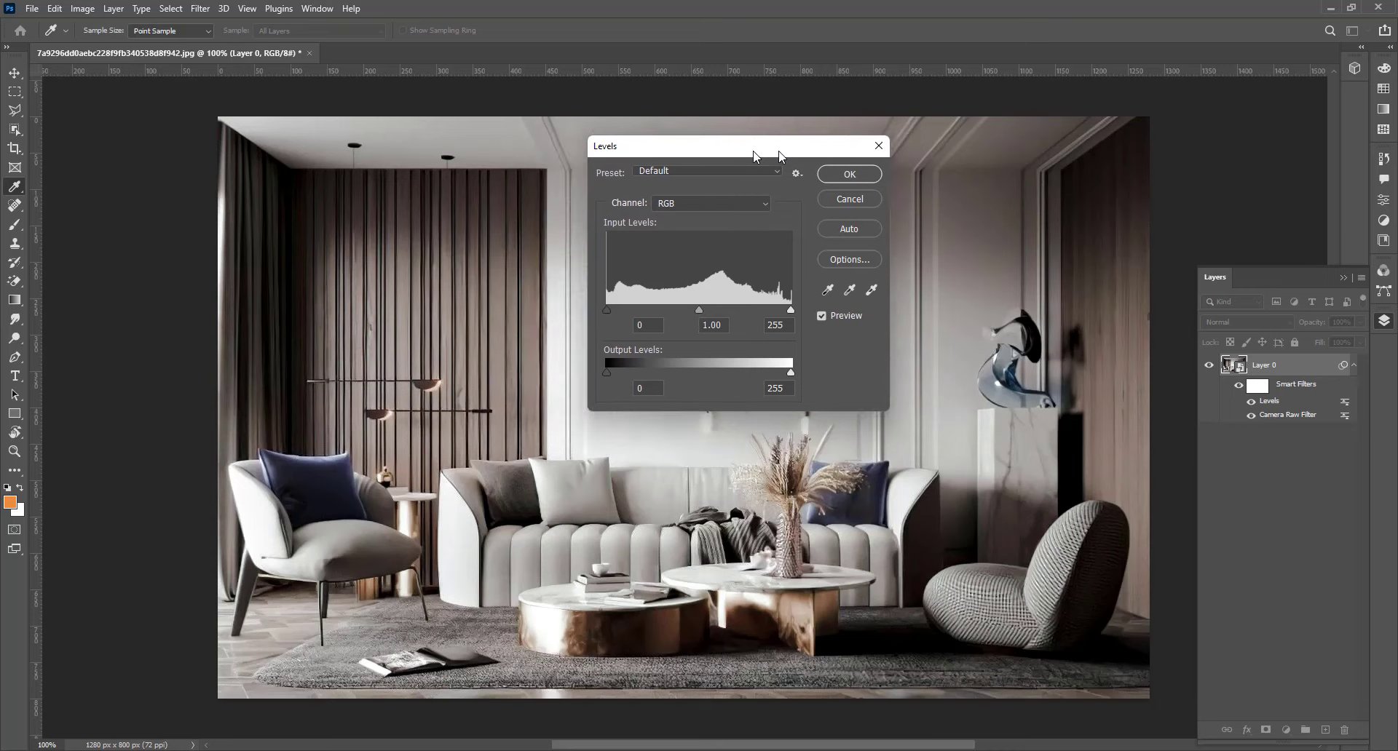
click(1086, 216)
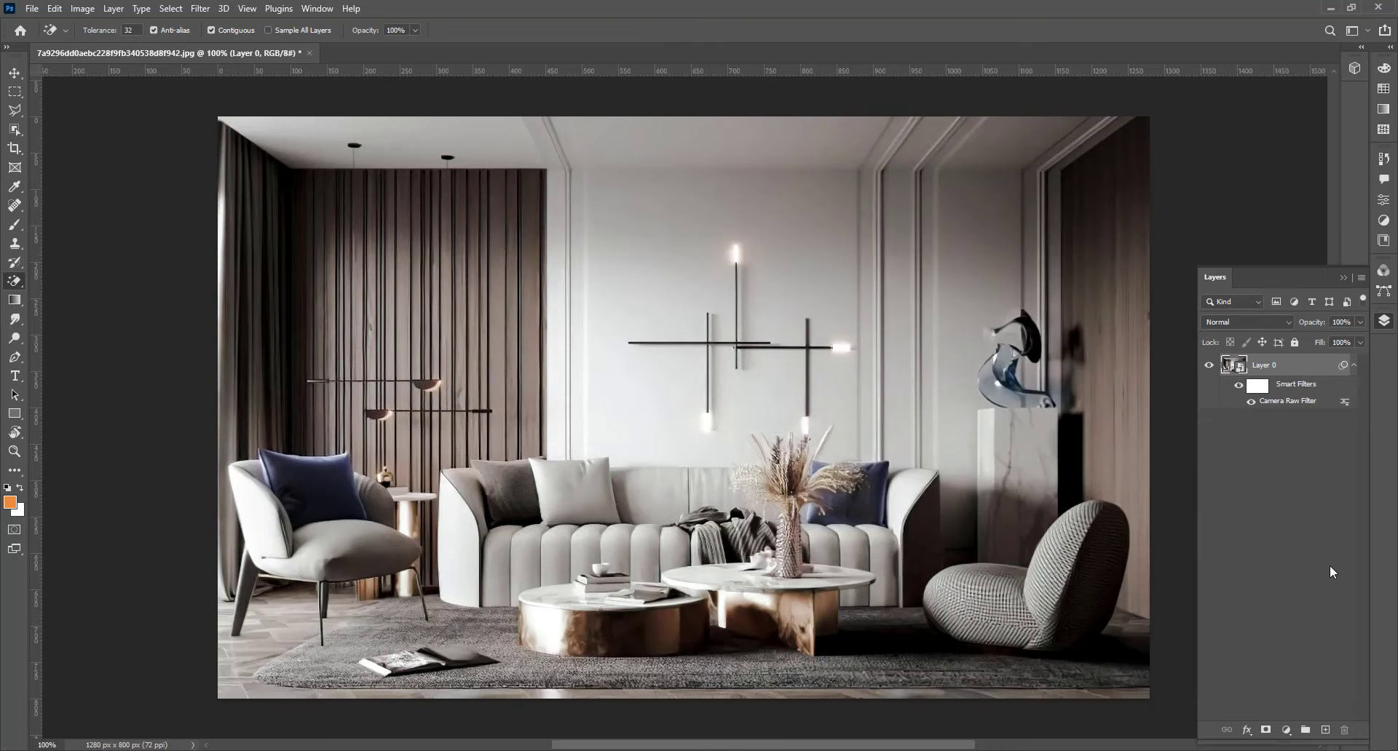
- Add a Levels adjustment layer with midtones 1.06 and white input 241
click(1287, 730)
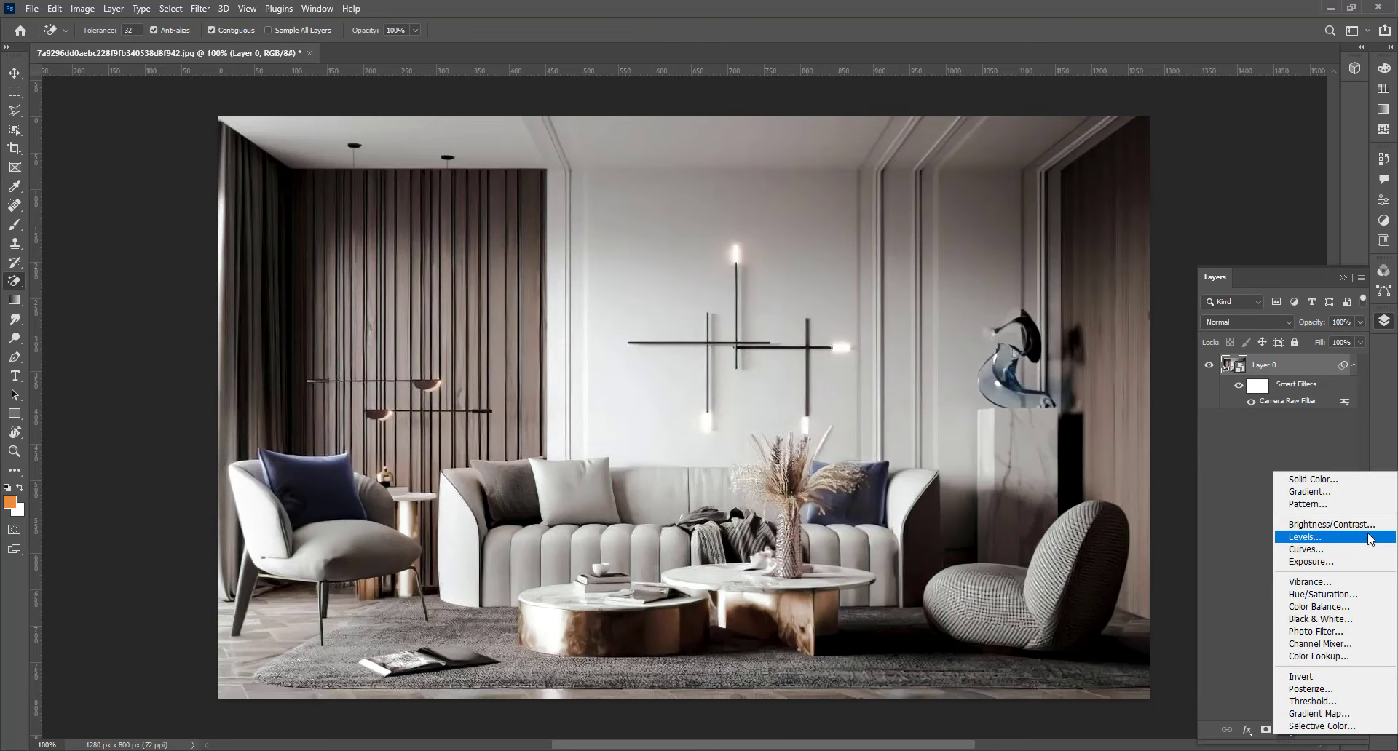
click(1354, 537)
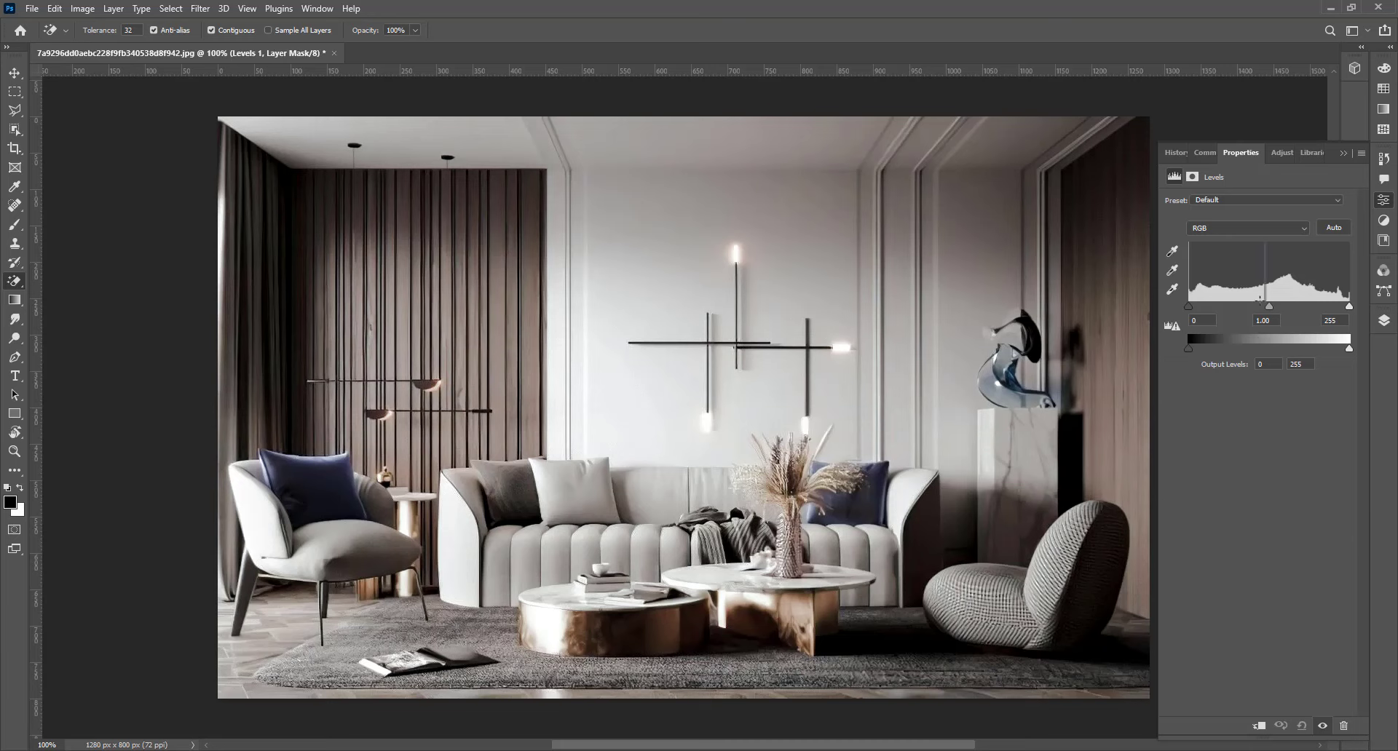
drag(1268, 306, 1265, 306)
drag(1349, 306, 1273, 306)
click(1383, 320)
click(1235, 370)
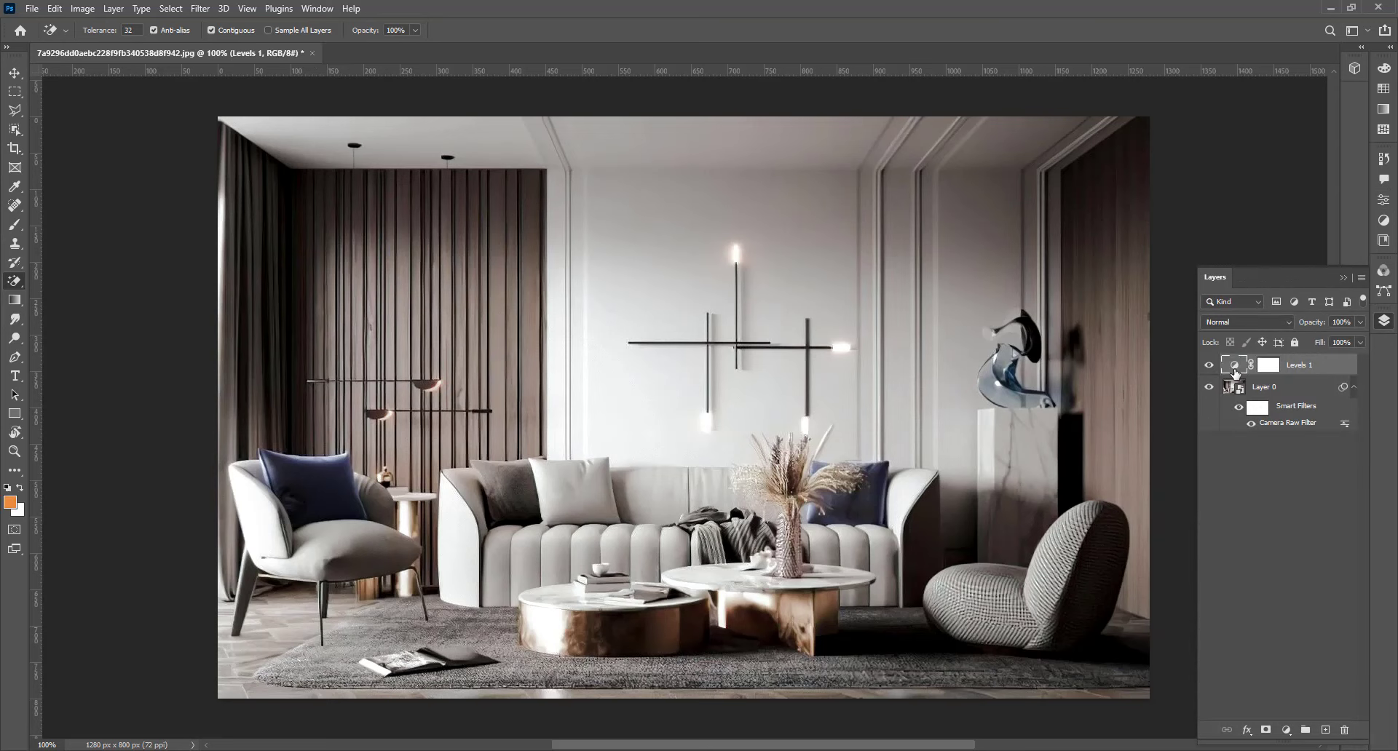
- Add a Curves adjustment layer with three points lifting the shadows, input 52 to output 65
click(1285, 730)
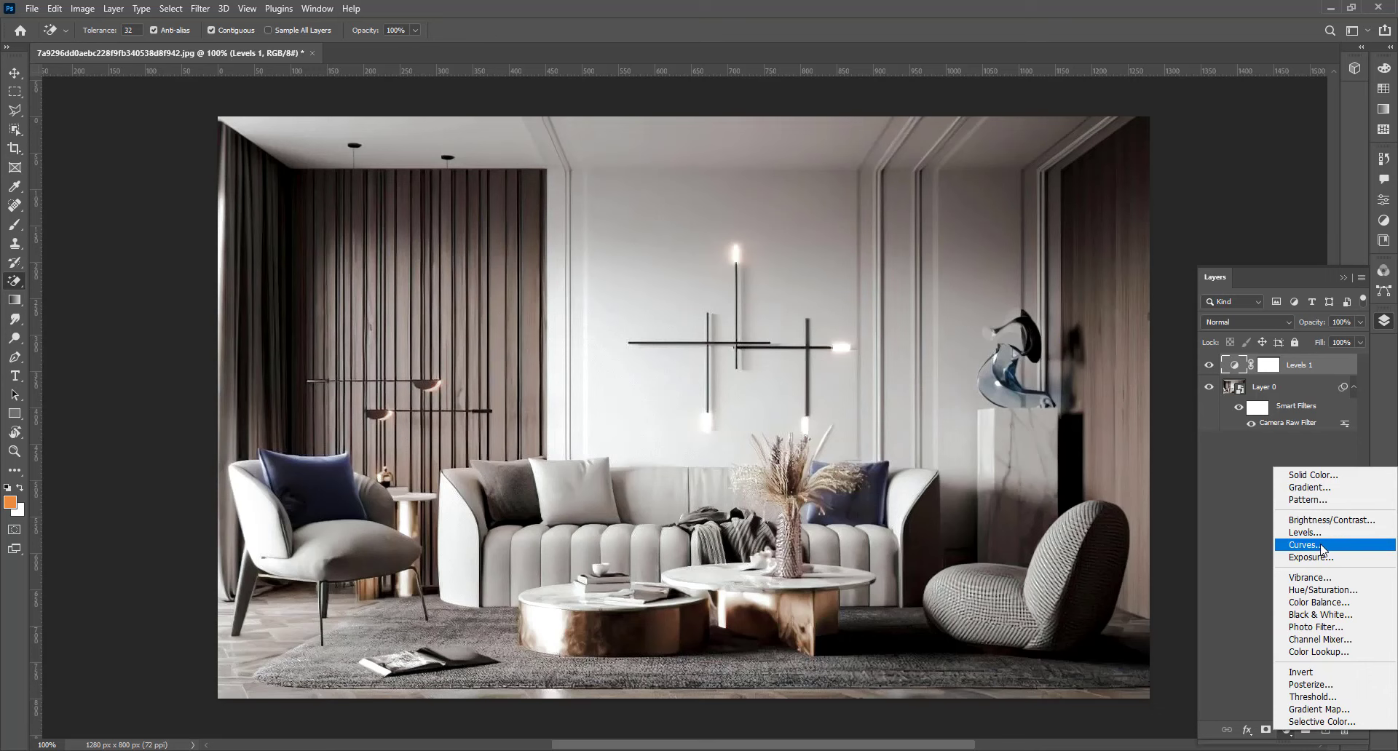
click(1321, 545)
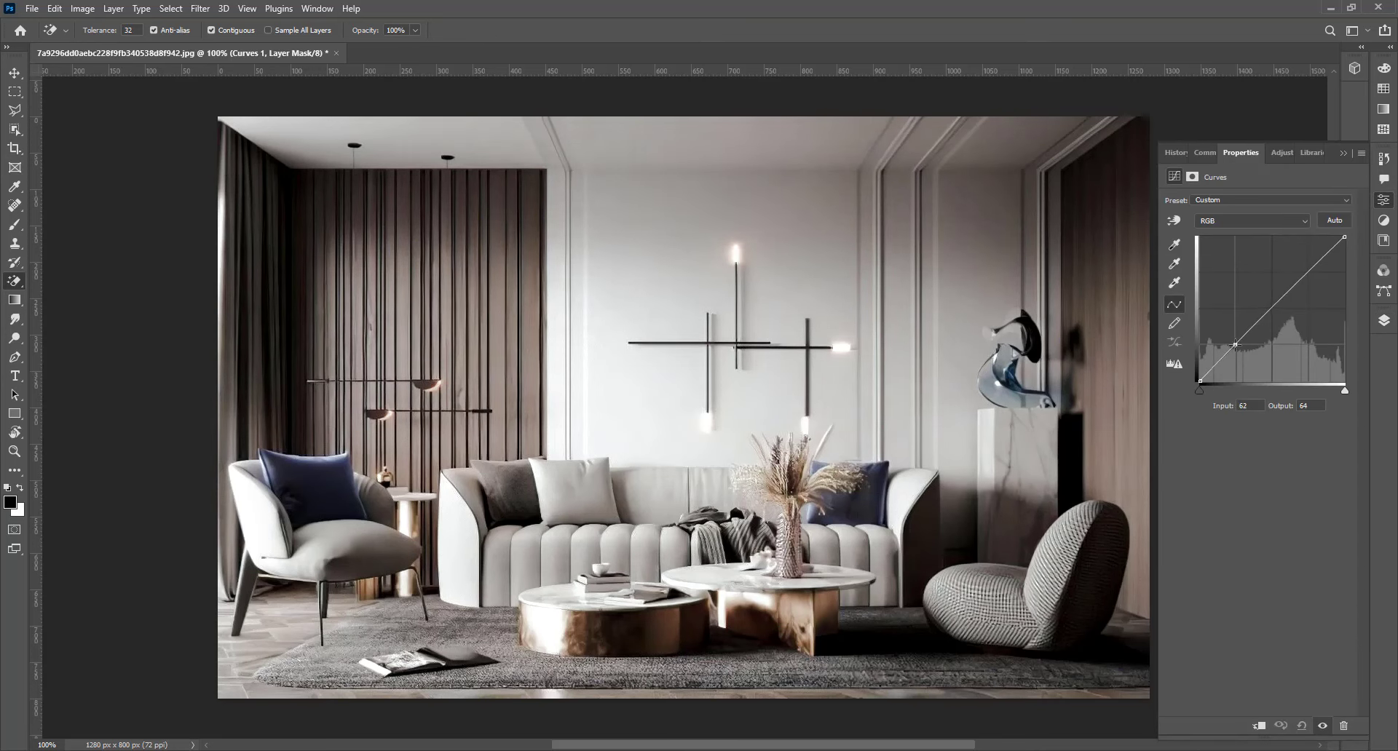
drag(1237, 347, 1232, 339)
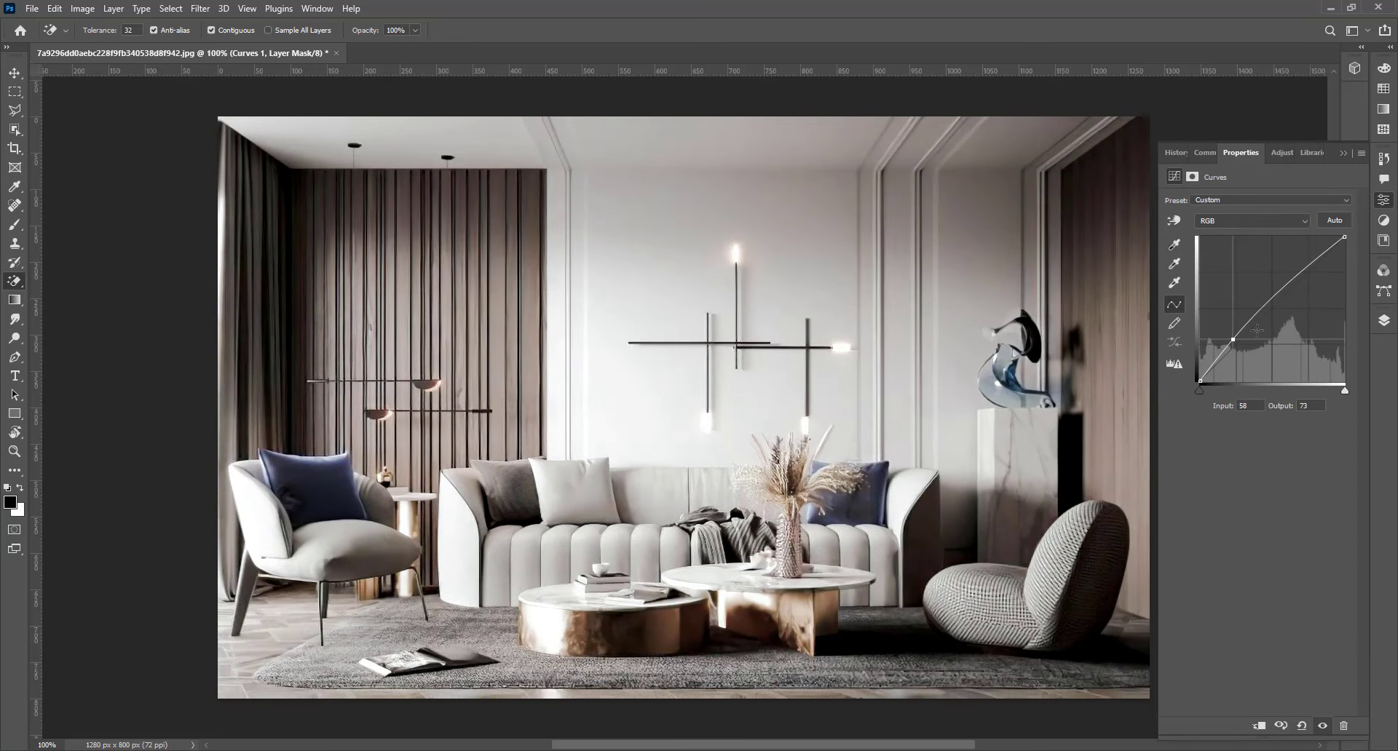
drag(1276, 299, 1276, 305)
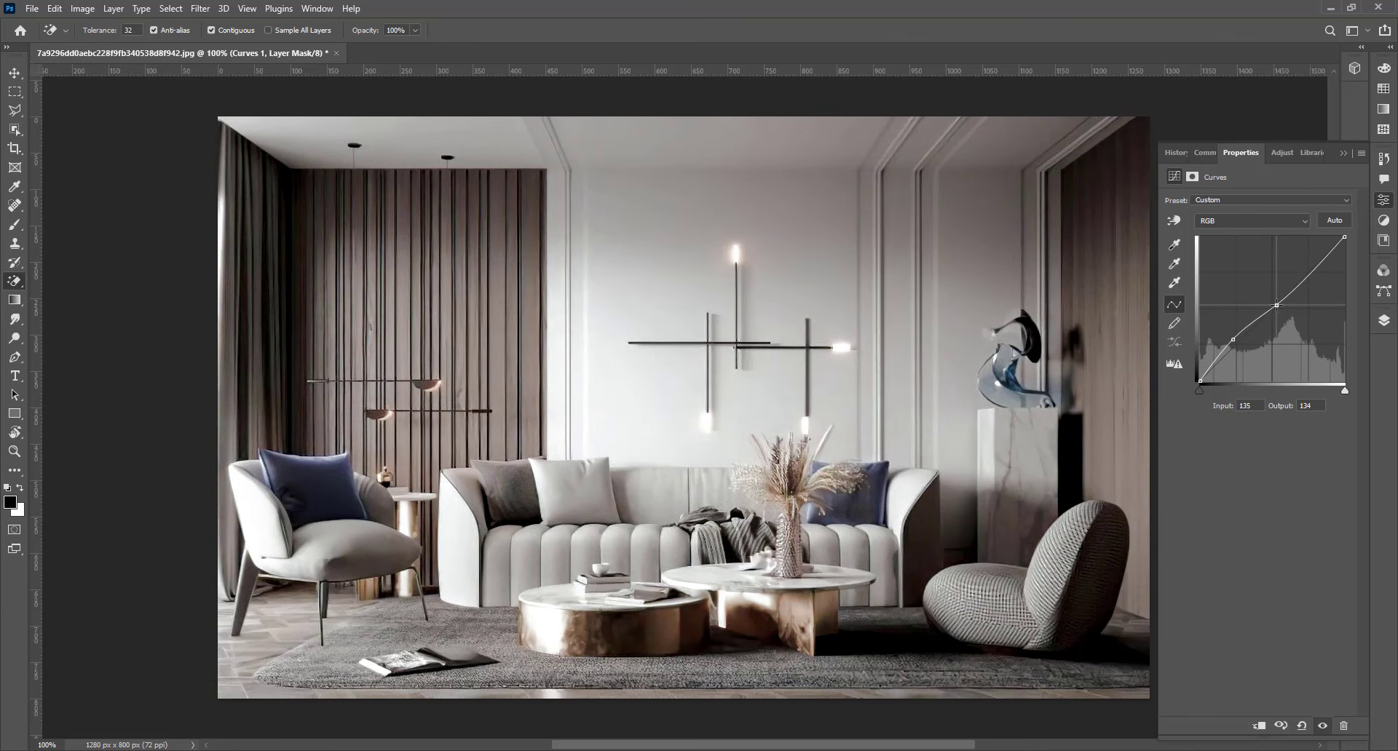
click(1226, 347)
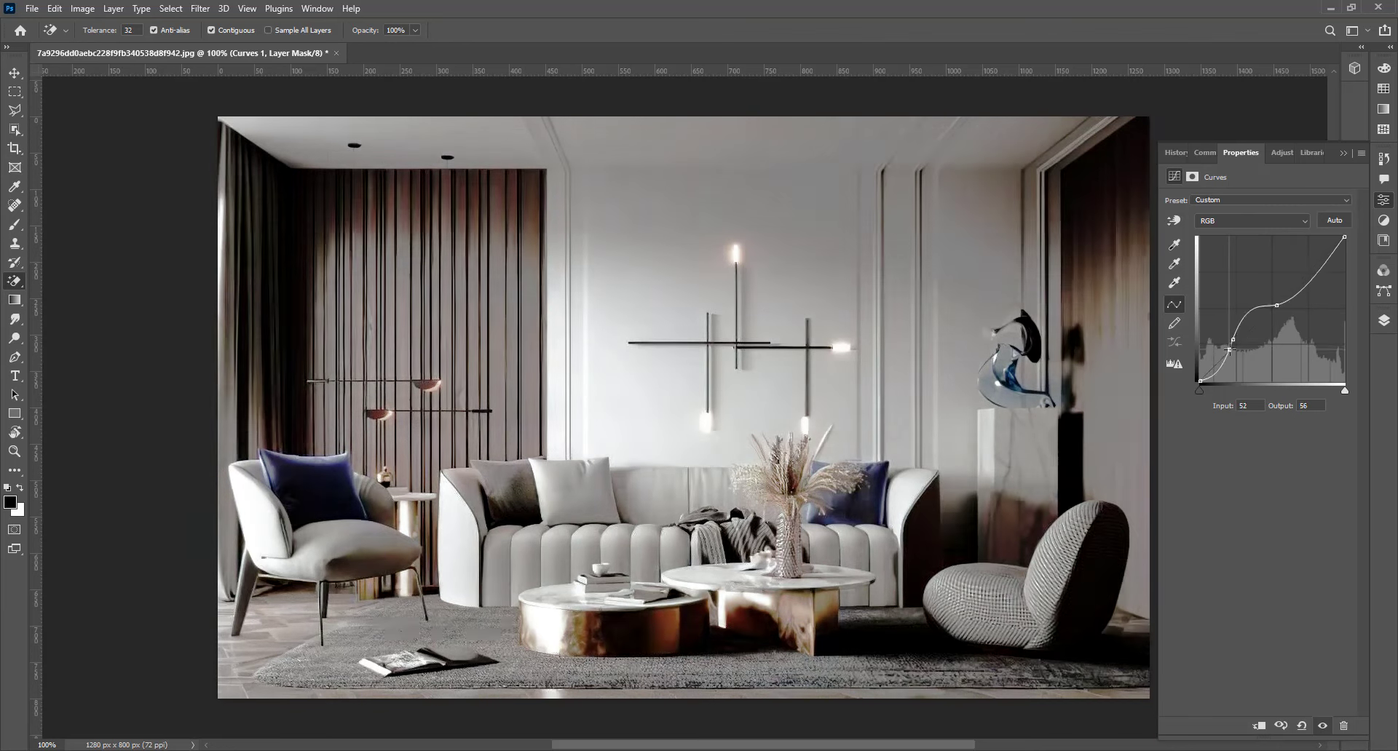
drag(1226, 347, 1229, 344)
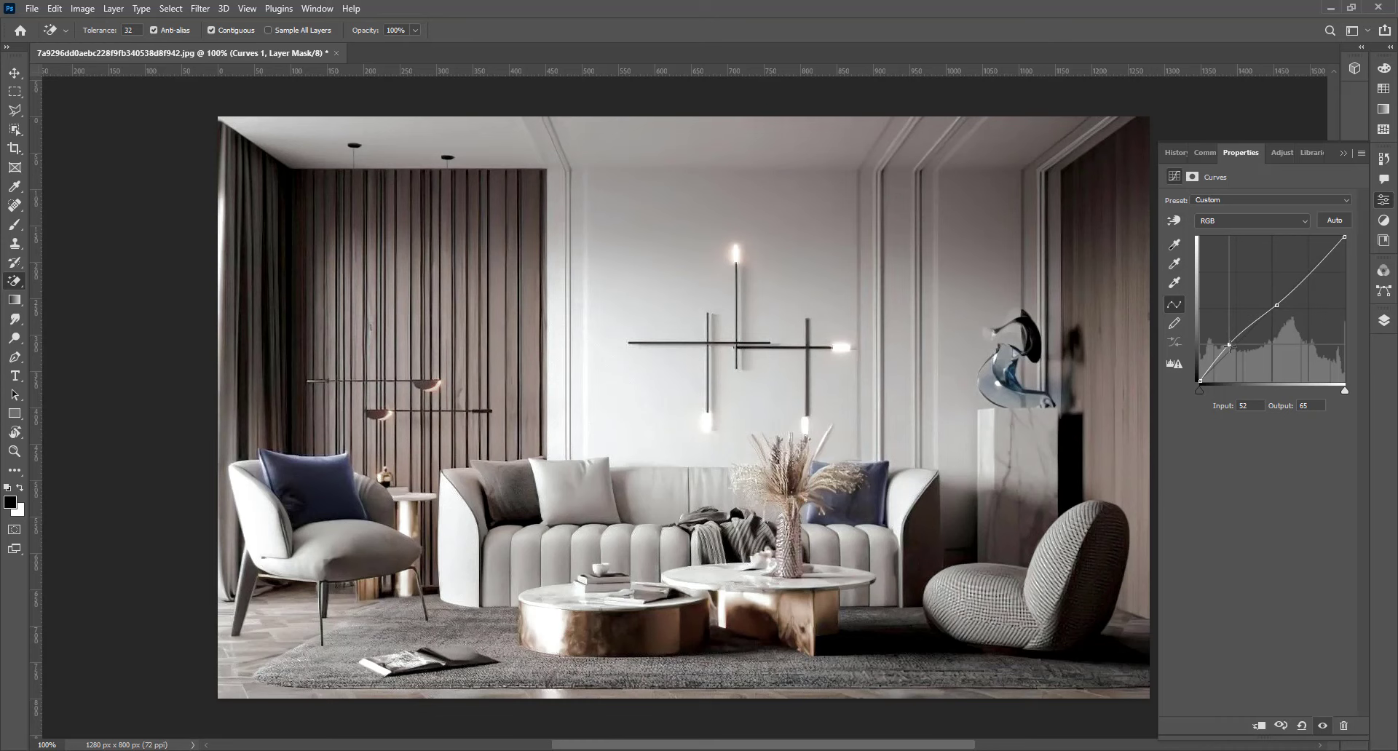
click(1383, 321)
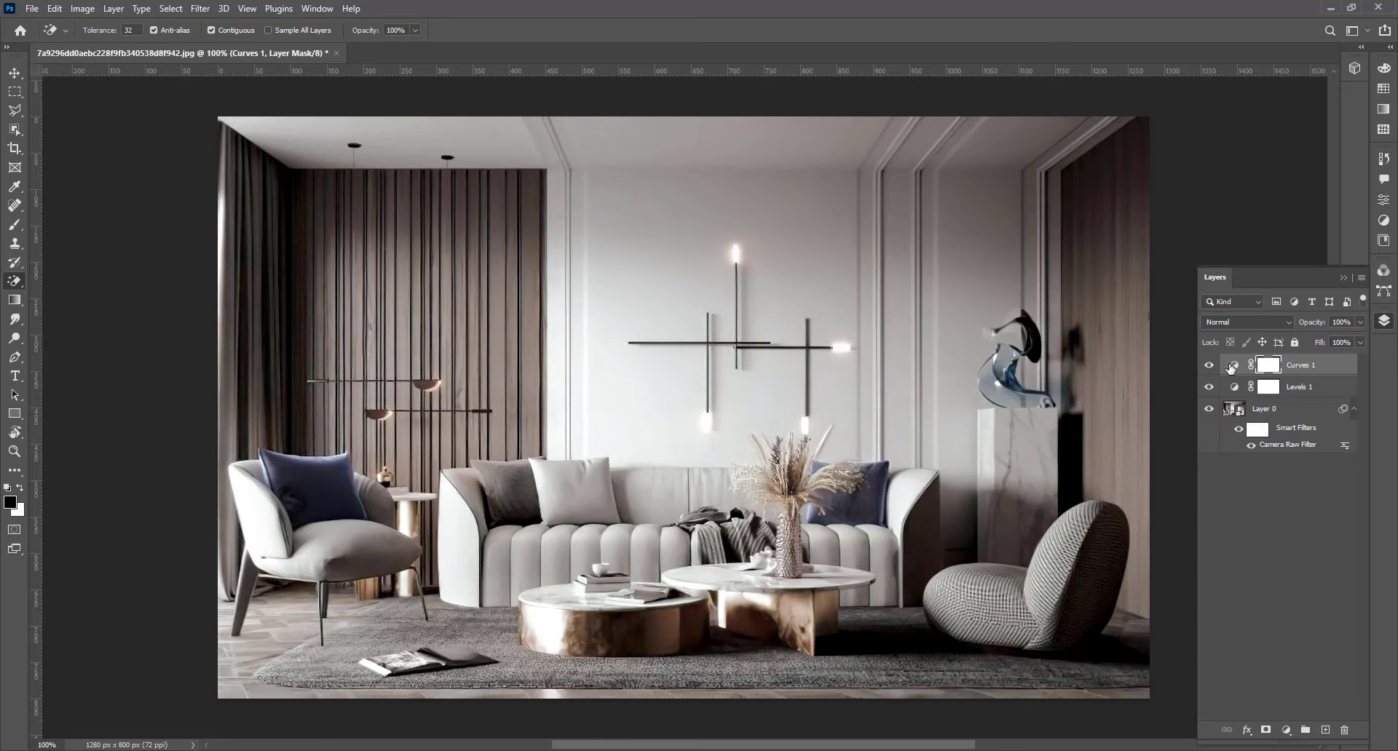
- Toggle Curves 1 off and back on to compare the grade before and after
click(1207, 366)
click(1207, 367)
click(1206, 368)
- Flatten Layer 0 with the Levels 1 and Curves 1 adjustments into one Background
click(1303, 411)
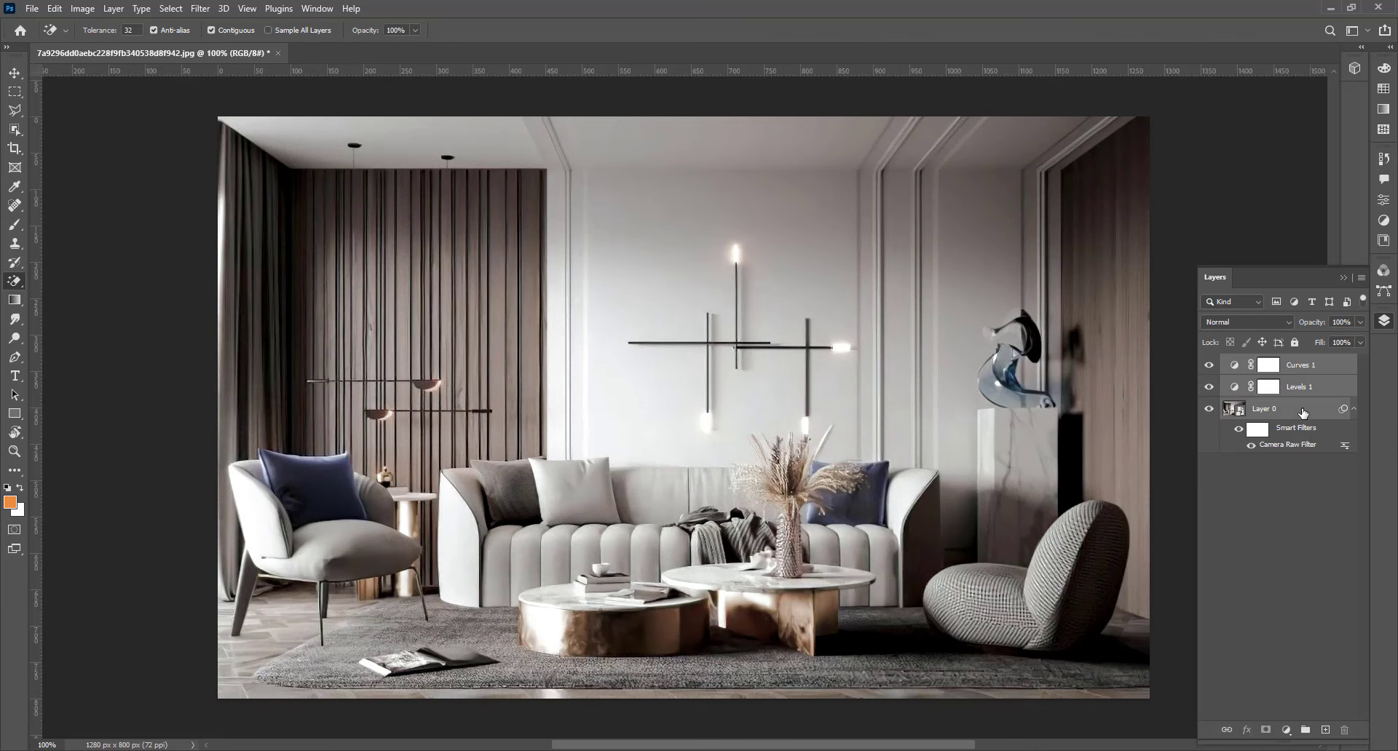
right_click(1303, 413)
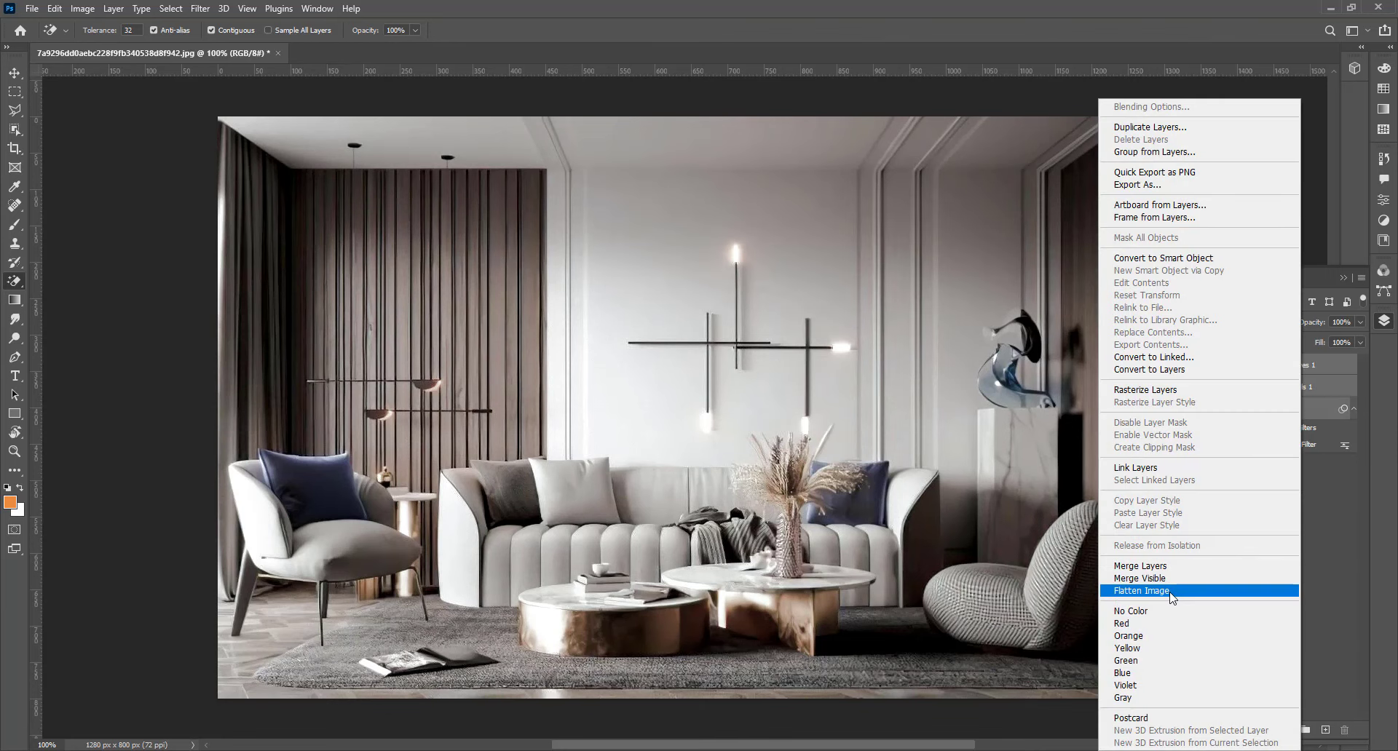
click(1169, 592)
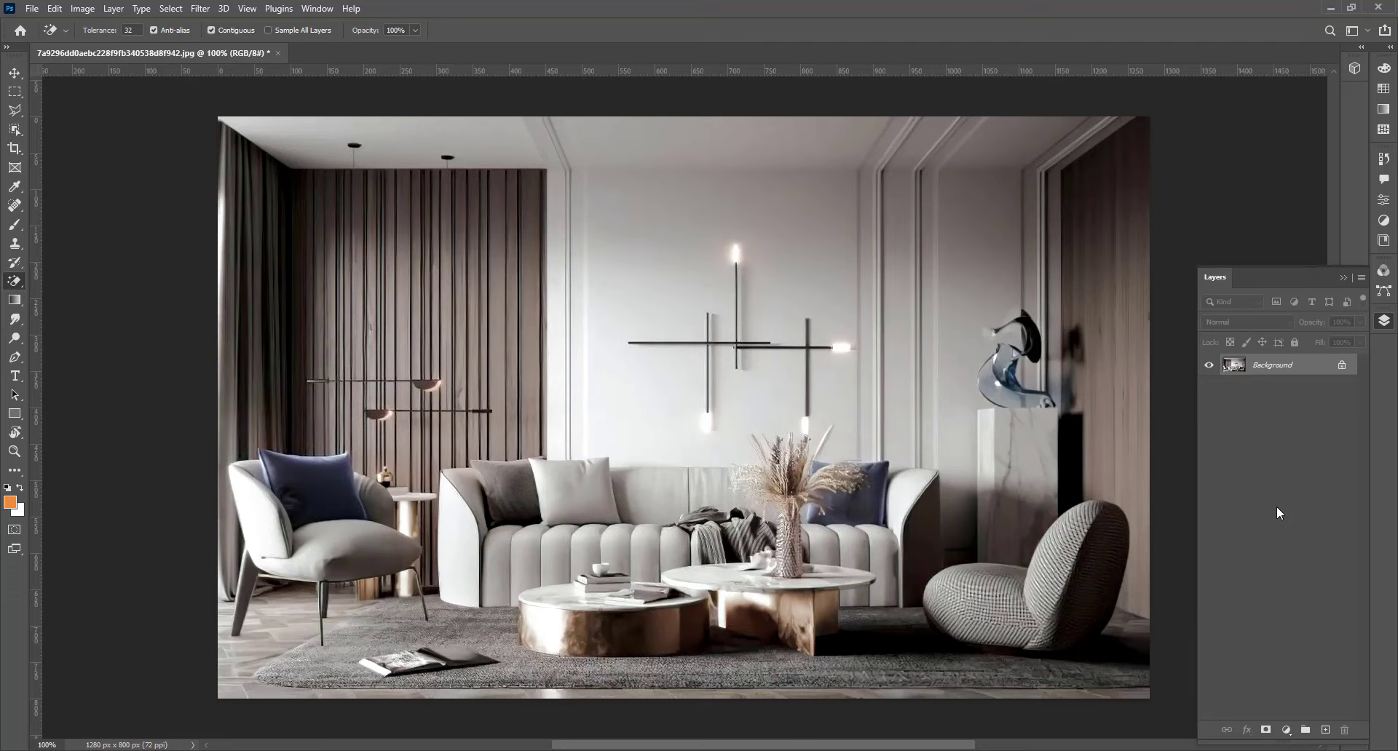